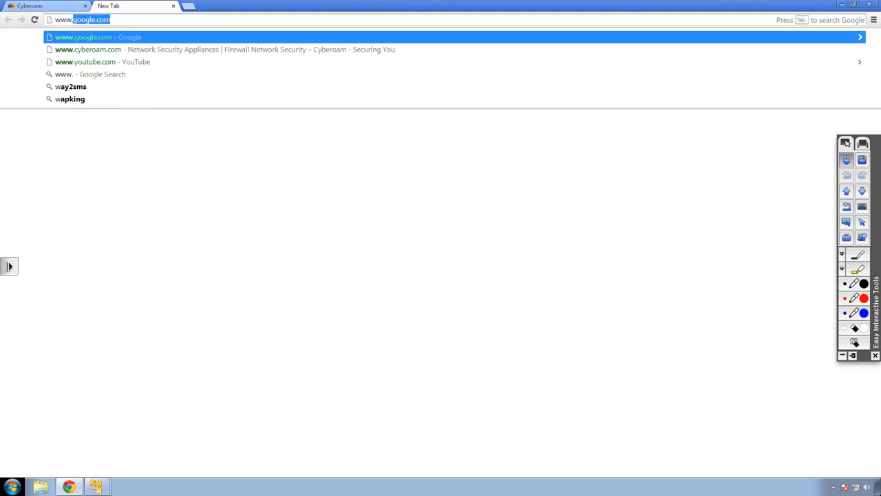
Load the Google home page, then close that tab to return to the Cyberoam rule list
{"action": "key", "text": "Return"}
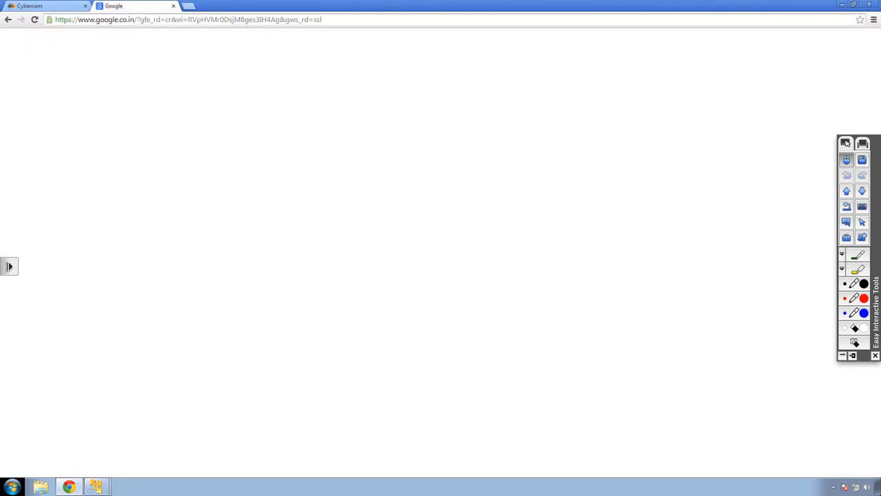
{"action": "left_click", "coordinate": [172, 6]}
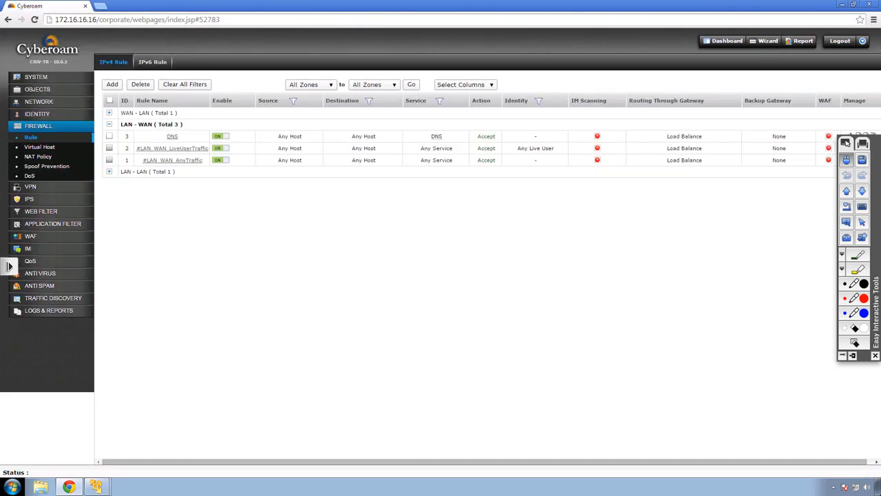
Set the #LAN_WAN_AnyTraffic rule's action to Drop and confirm the rule update
{"action": "left_click_drag", "start_coordinate": [555, 147], "coordinate": [517, 148]}
{"action": "left_click", "coordinate": [534, 148]}
{"action": "left_click", "coordinate": [173, 161]}
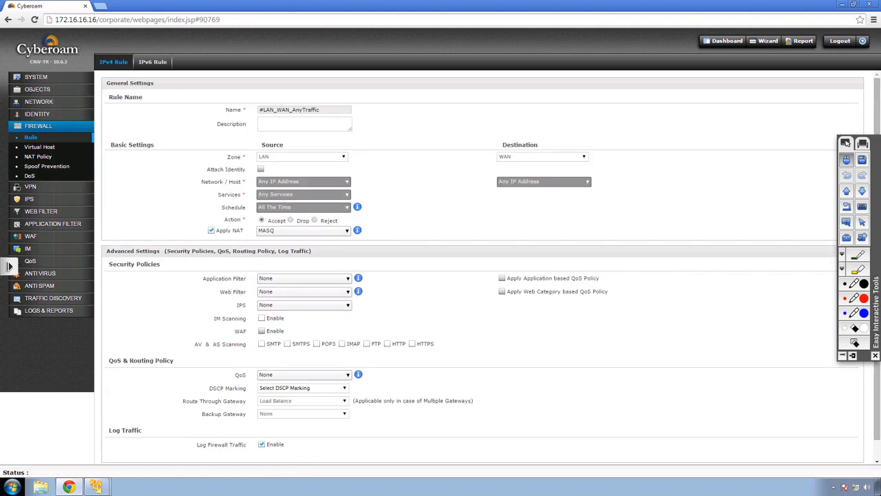
{"action": "left_click", "coordinate": [290, 221]}
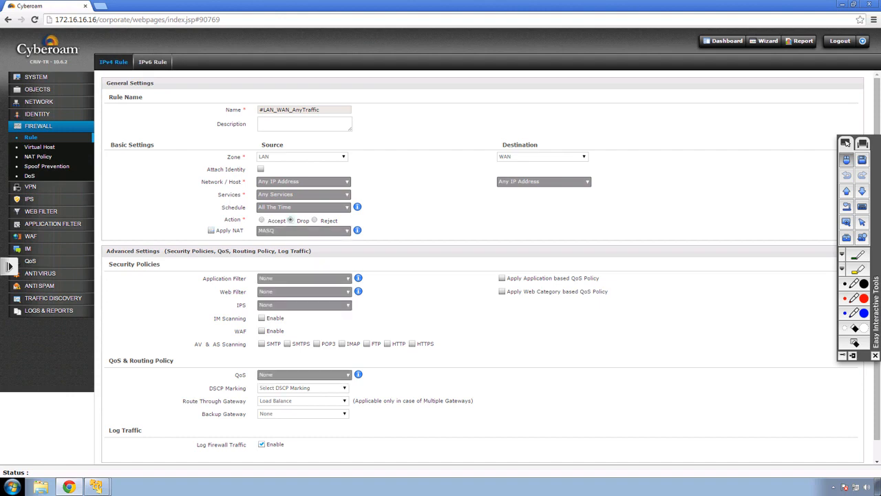
{"action": "scroll", "coordinate": [482, 268], "scroll_direction": "down", "scroll_amount": 1}
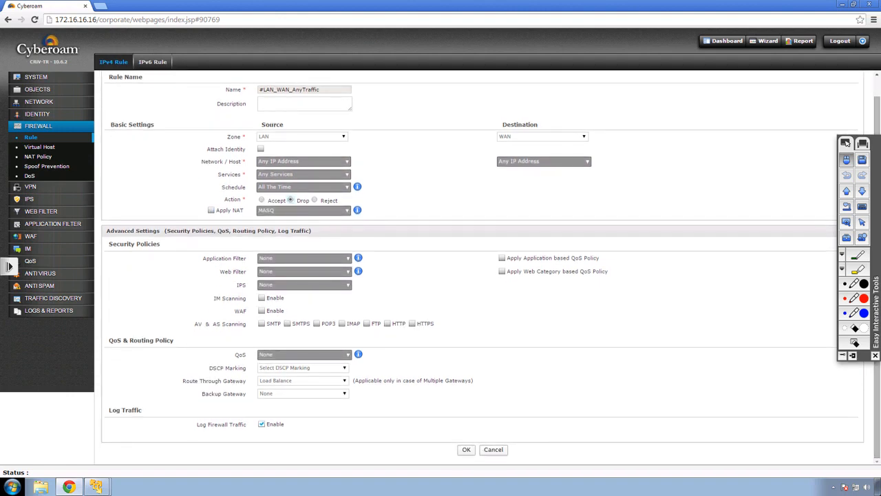
{"action": "left_click", "coordinate": [466, 449]}
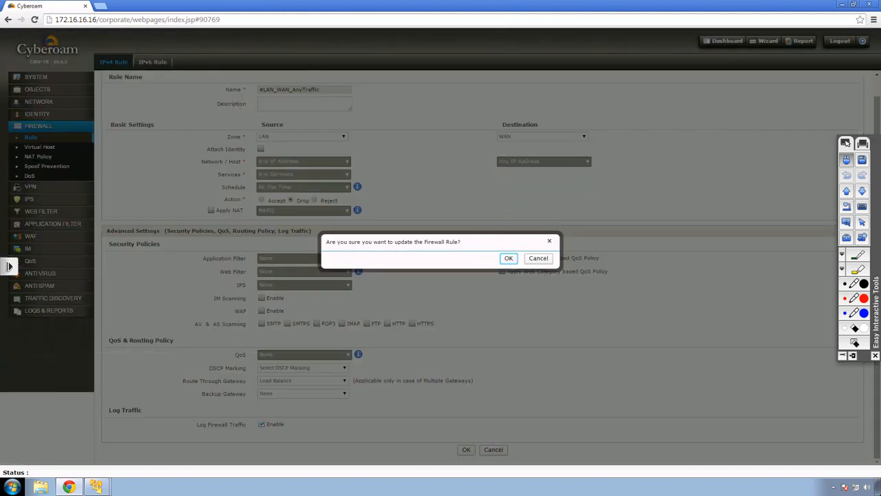
{"action": "key", "text": "Return"}
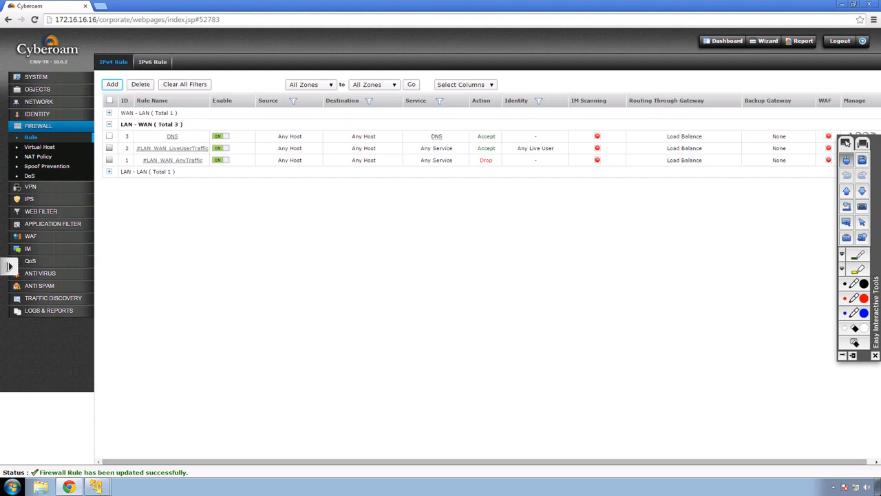
Highlight the Any Live User identity and the Drop action in the firewall rule list
{"action": "left_click_drag", "start_coordinate": [555, 148], "coordinate": [517, 148]}
{"action": "double_click", "coordinate": [486, 161]}
{"action": "left_click", "coordinate": [486, 160]}
Try browsing to yahoo.com in a new tab
{"action": "key", "text": "ctrl+t"}
{"action": "type", "text": "yah"}
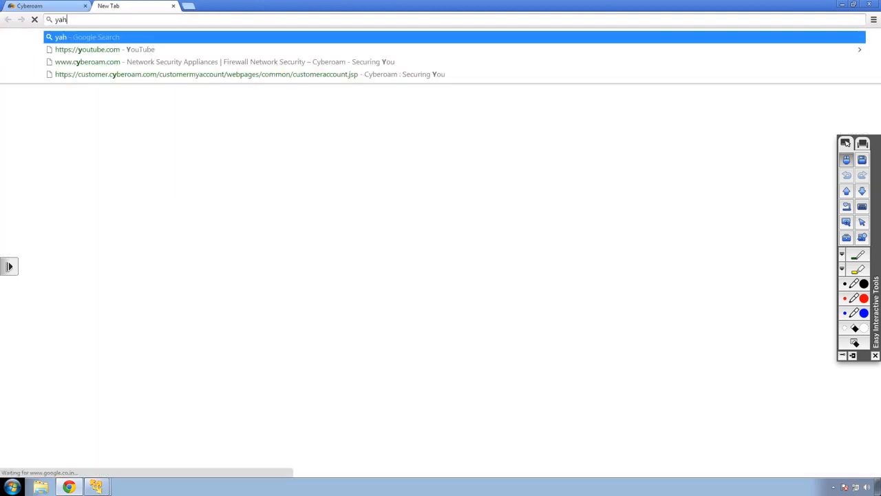
{"action": "type", "text": "oo.com"}
{"action": "key", "text": "Return"}
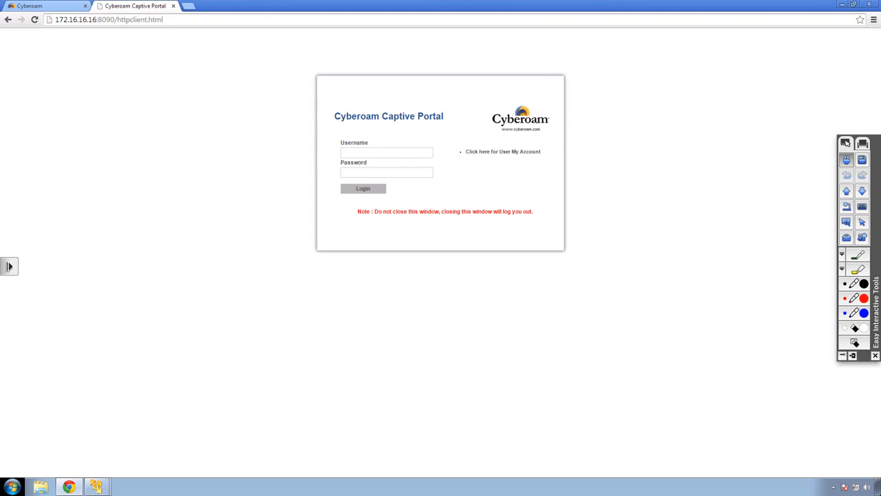
Log in to the Captive Portal with the test user's username and password, then open a new tab
{"action": "left_click", "coordinate": [386, 153]}
{"action": "type", "text": "john"}
{"action": "key", "text": "Tab"}
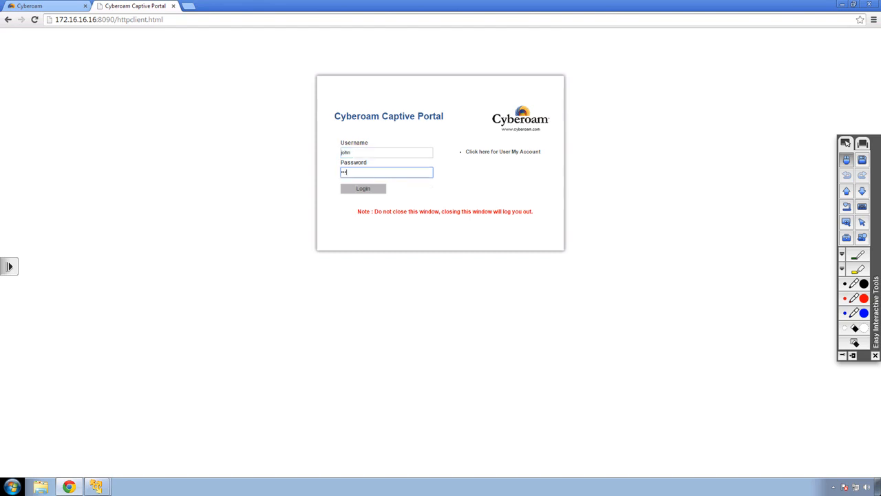
{"action": "key", "text": "Return"}
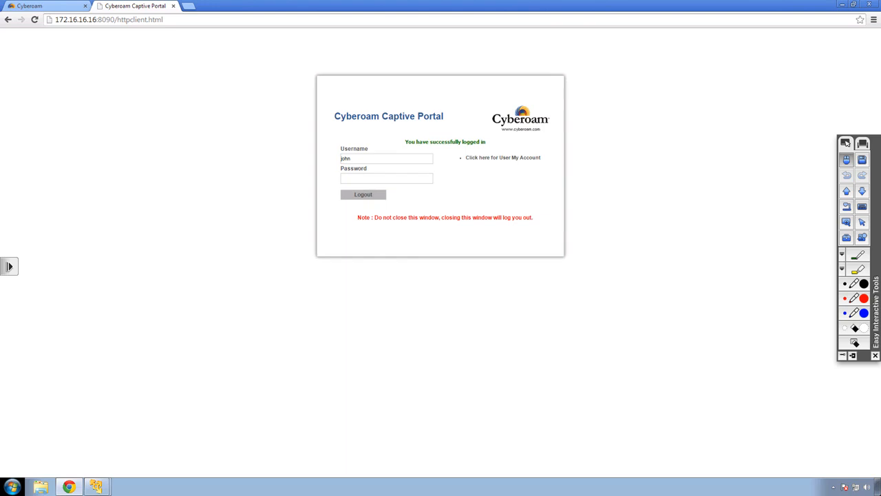
{"action": "key", "text": "ctrl+t"}
{"action": "type", "text": "www"}
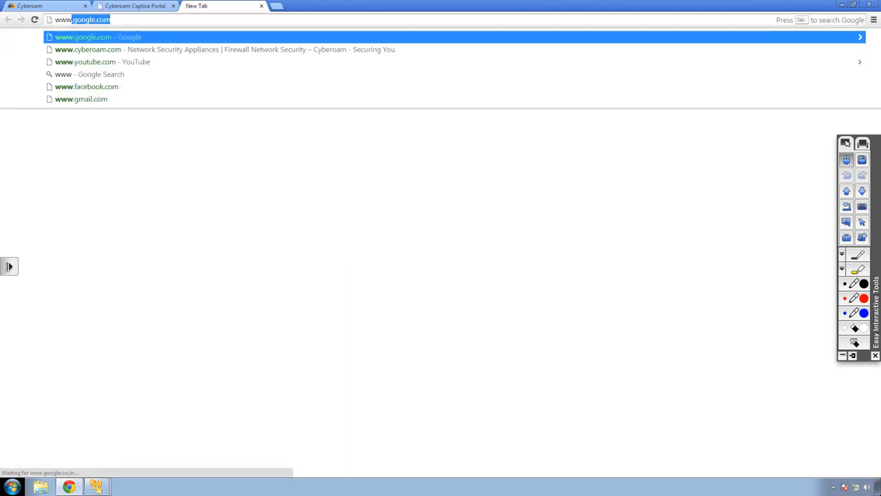
{"action": "key", "text": "Return"}
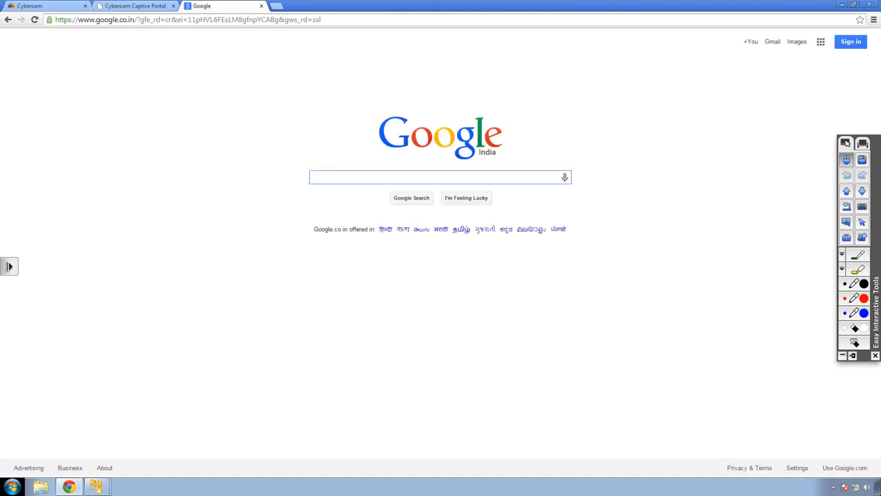
{"action": "left_click", "coordinate": [134, 5]}
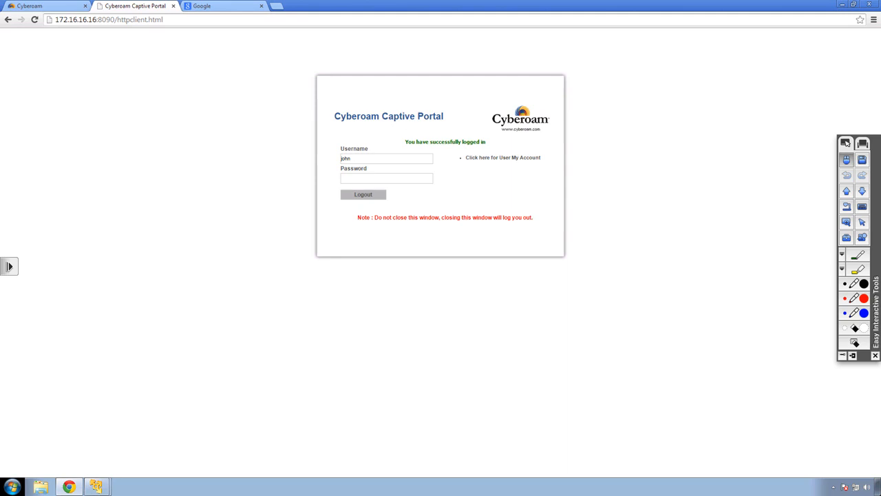
{"action": "left_click", "coordinate": [222, 6]}
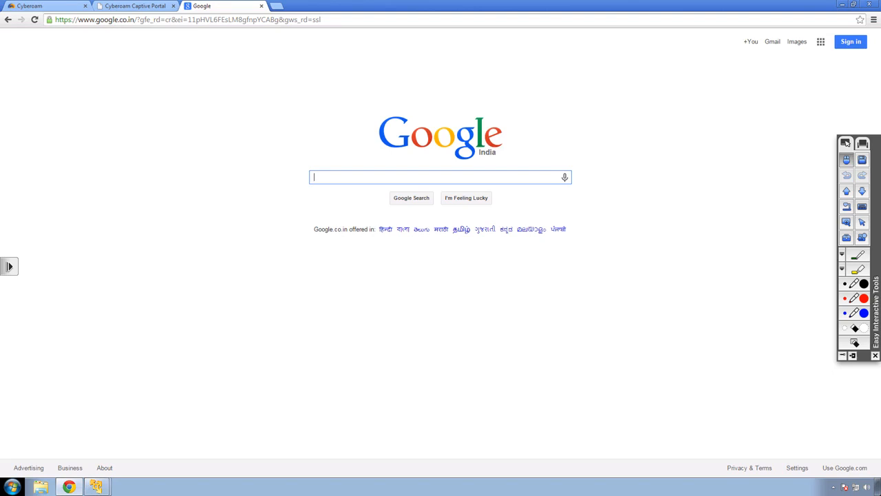
{"action": "left_click", "coordinate": [257, 19]}
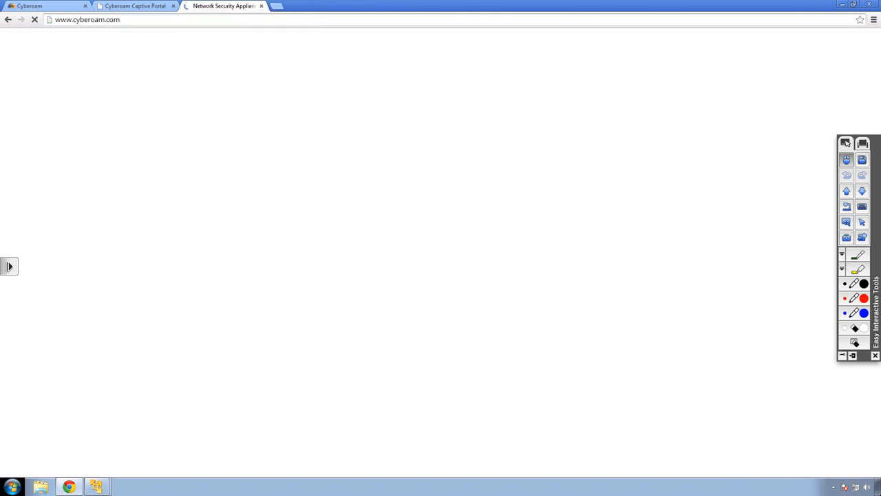
{"action": "mouse_move", "coordinate": [530, 56]}
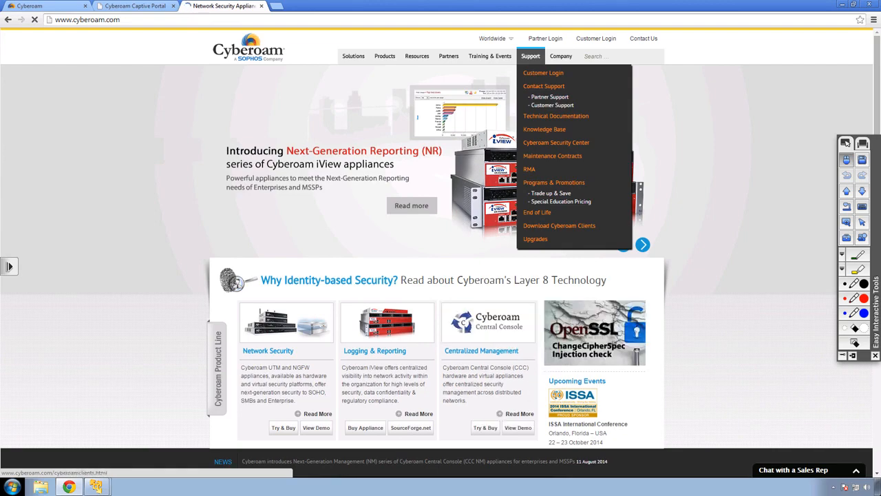
From Download Cyberoam Clients, download the Windows CR Client 2.1.1.15 installer
{"action": "left_click", "coordinate": [559, 225]}
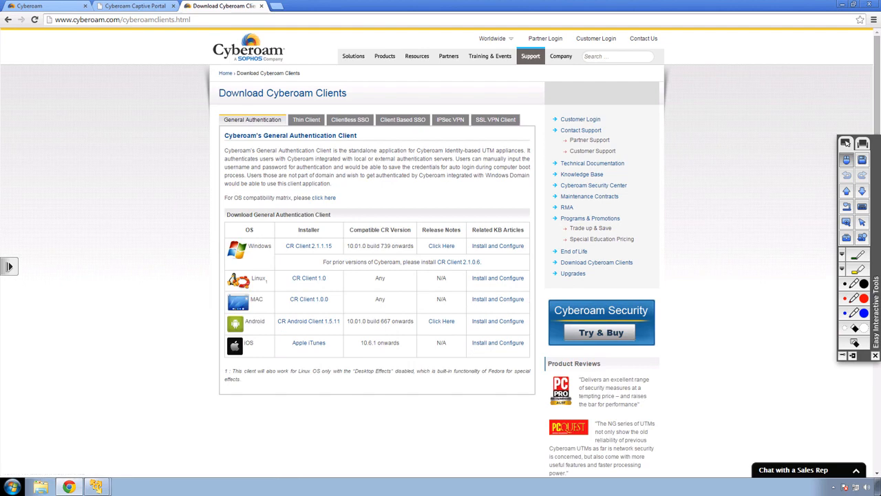
{"action": "left_click_drag", "start_coordinate": [224, 135], "coordinate": [355, 150]}
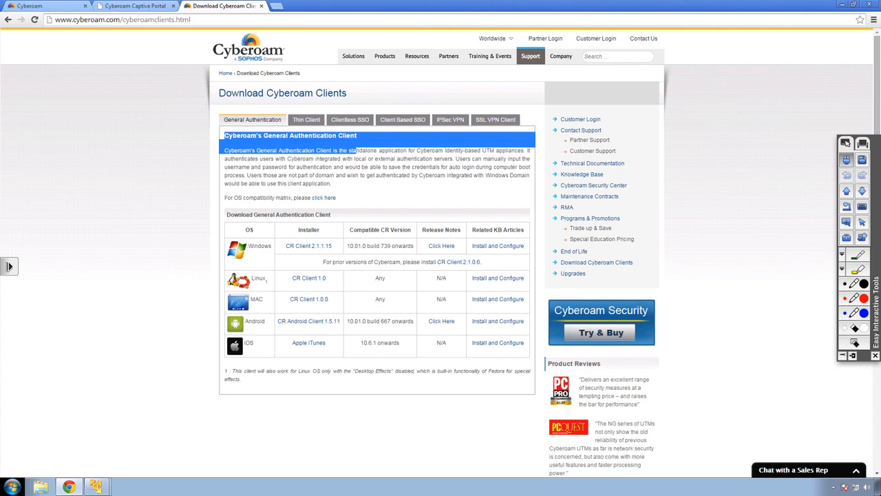
{"action": "left_click", "coordinate": [357, 151]}
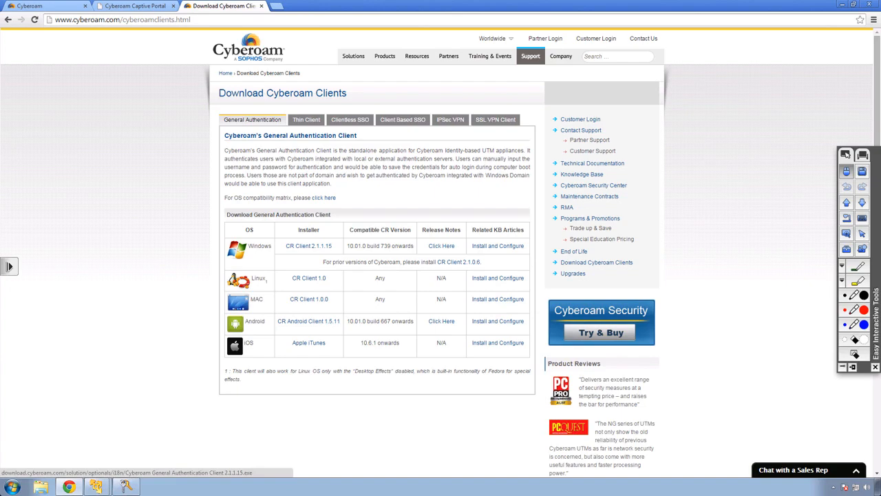
{"action": "left_click", "coordinate": [308, 246]}
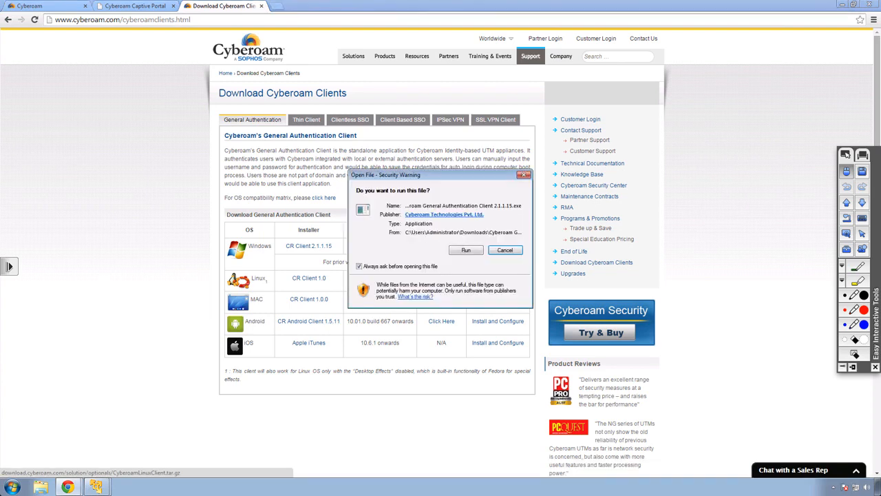
Install the client in English at the default location without a Quick Launch icon, then minimise Chrome
{"action": "left_click", "coordinate": [465, 250]}
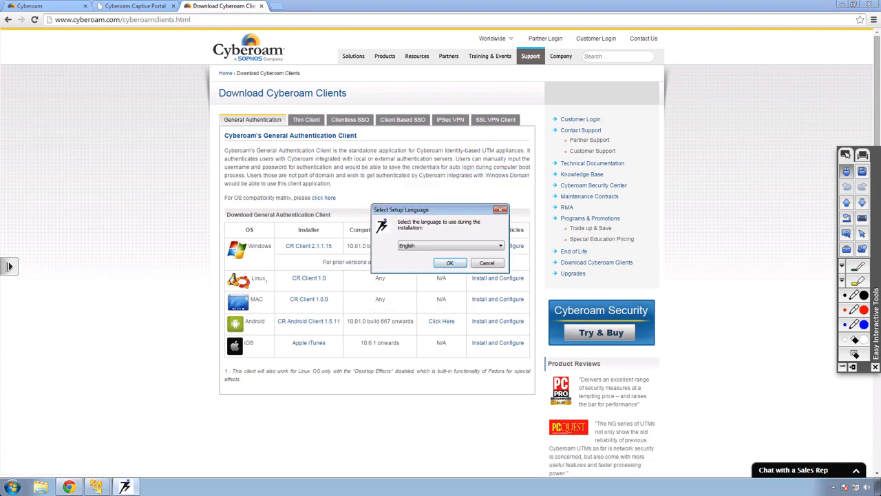
{"action": "key", "text": "Return"}
{"action": "key", "text": "Return"}
{"action": "key", "text": "Return"}
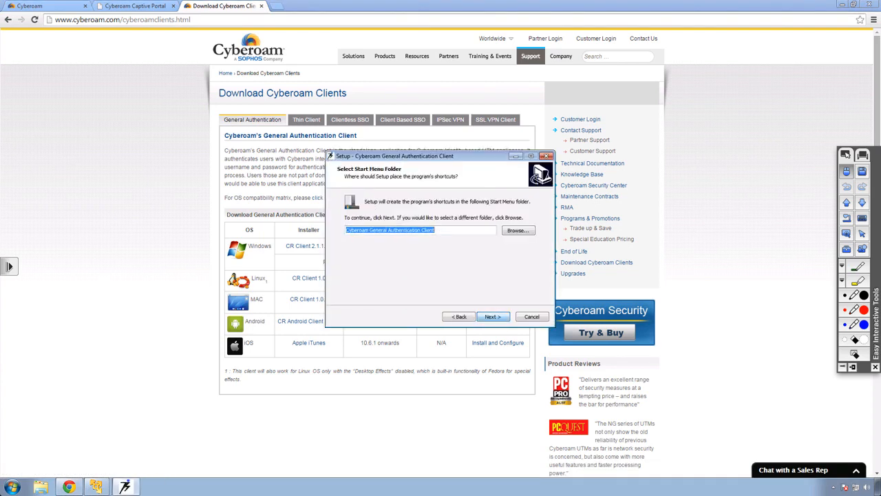
{"action": "key", "text": "Return"}
{"action": "left_click", "coordinate": [349, 236]}
{"action": "key", "text": "Return"}
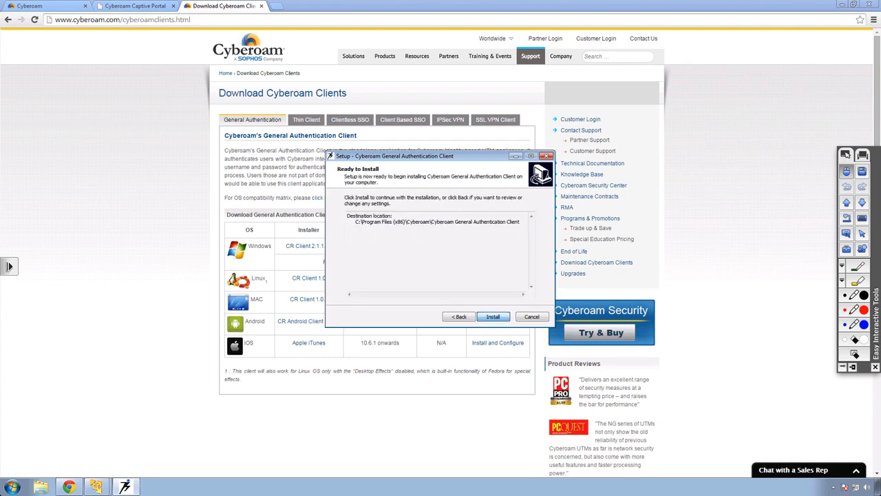
{"action": "key", "text": "Return"}
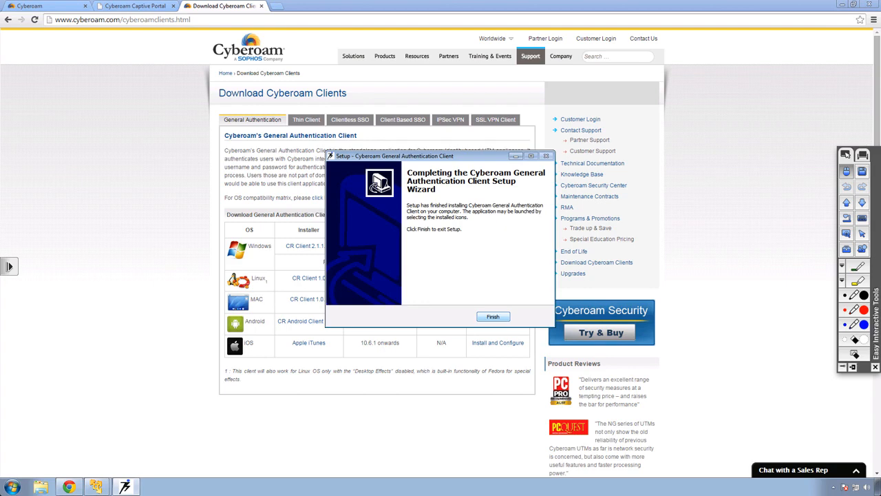
{"action": "key", "text": "Return"}
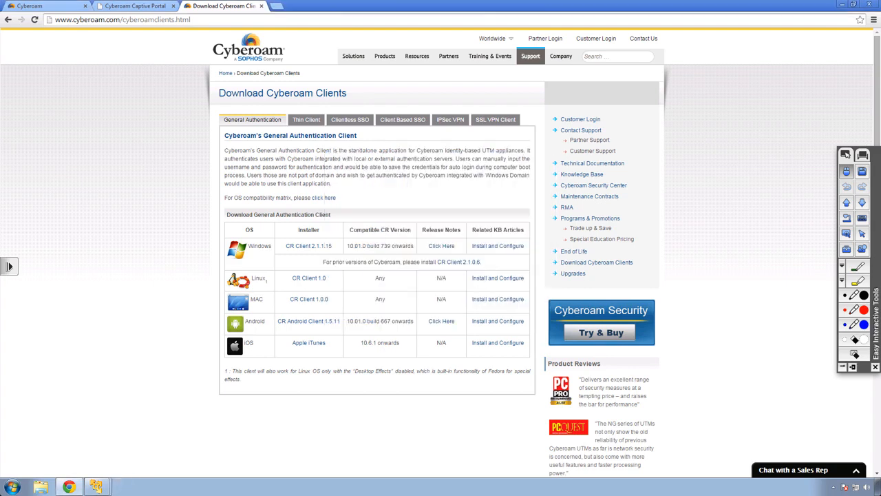
{"action": "left_click", "coordinate": [841, 4]}
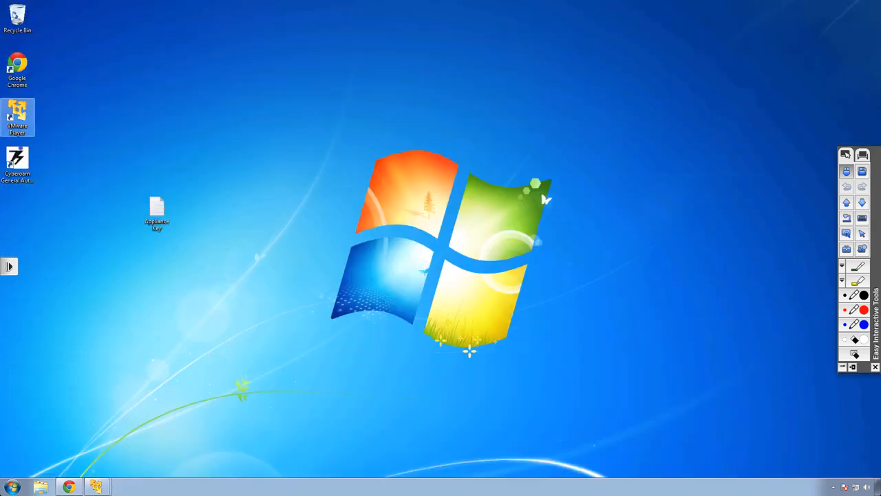
Launch the client, verify server 172.16.16.16, and save the server settings
{"action": "double_click", "coordinate": [17, 164]}
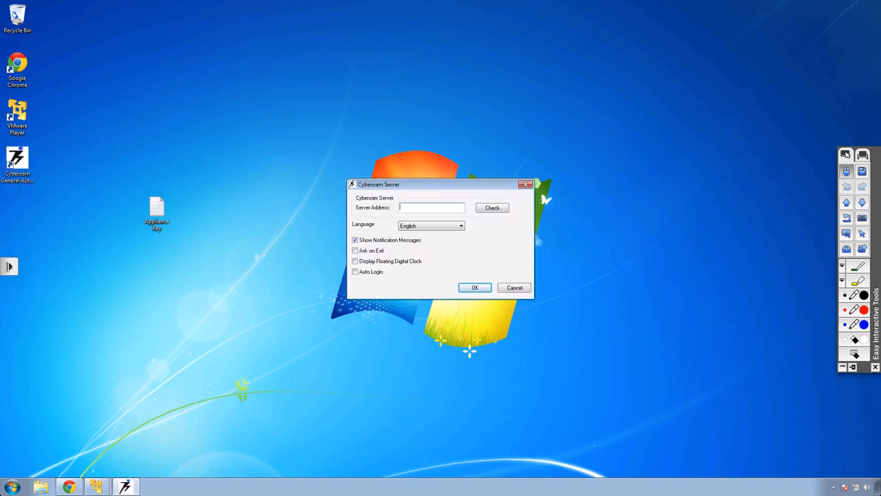
{"action": "type", "text": "172.16.16.16"}
{"action": "left_click", "coordinate": [492, 207]}
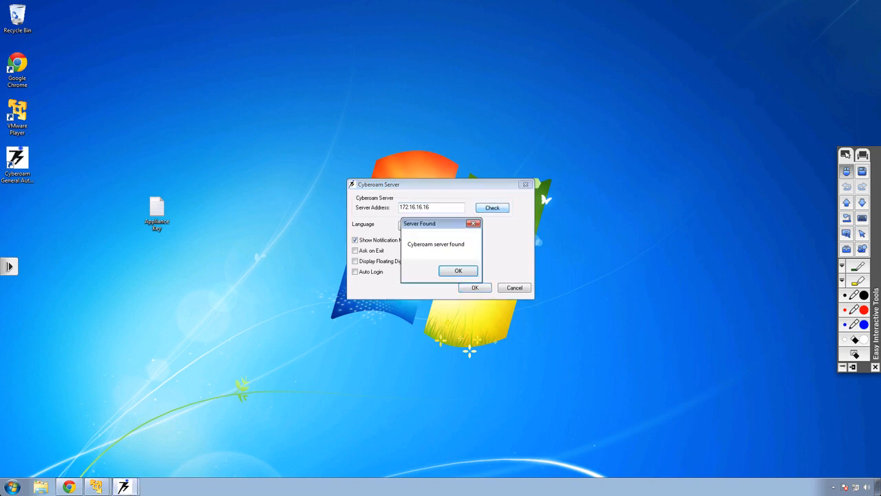
{"action": "key", "text": "Return"}
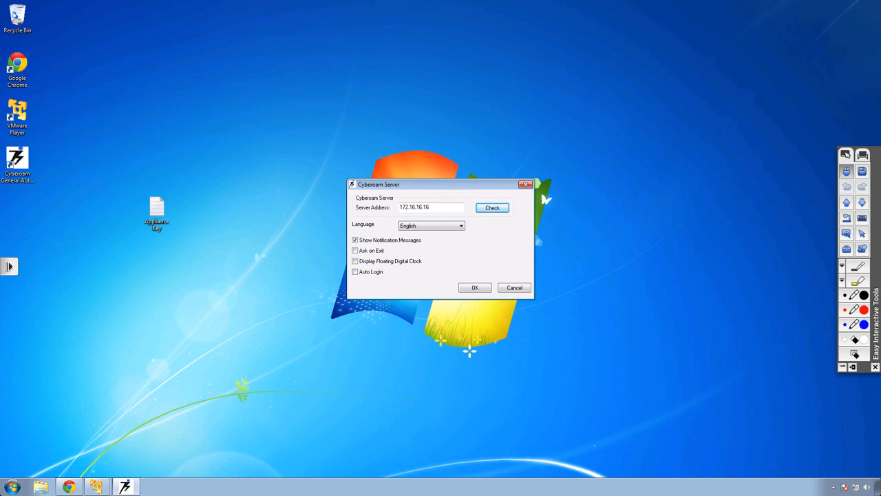
{"action": "key", "text": "Return"}
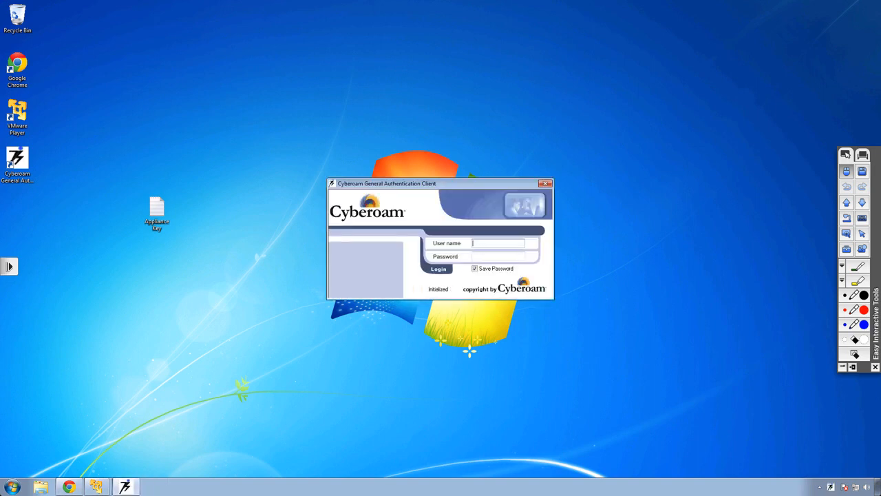
Log in to the client with the test user's username and password and dismiss the success message
{"action": "type", "text": "john"}
{"action": "key", "text": "Tab"}
{"action": "key", "text": "Return"}
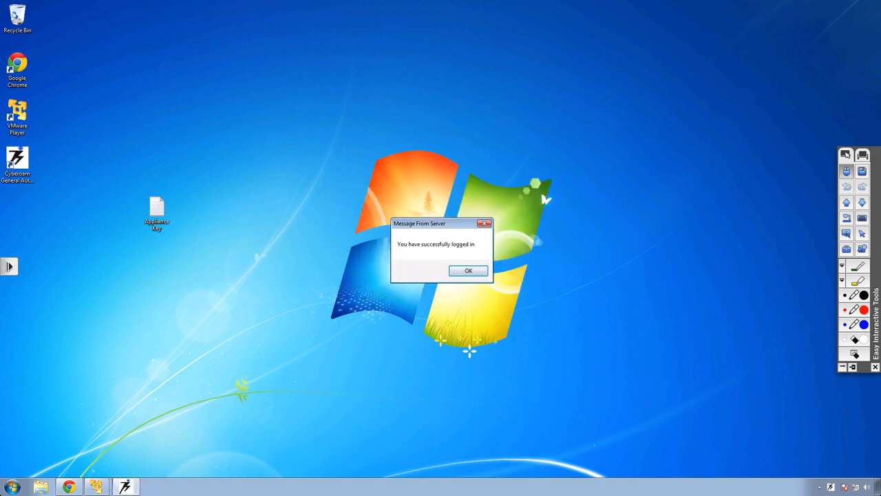
{"action": "key", "text": "Return"}
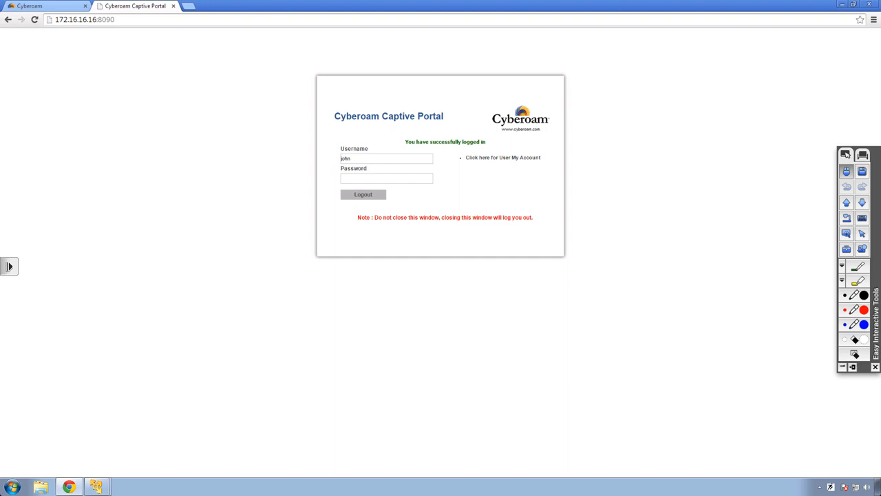
Choose Log Off from the client's tray icon menu and dismiss the logged-off message
{"action": "right_click", "coordinate": [830, 487]}
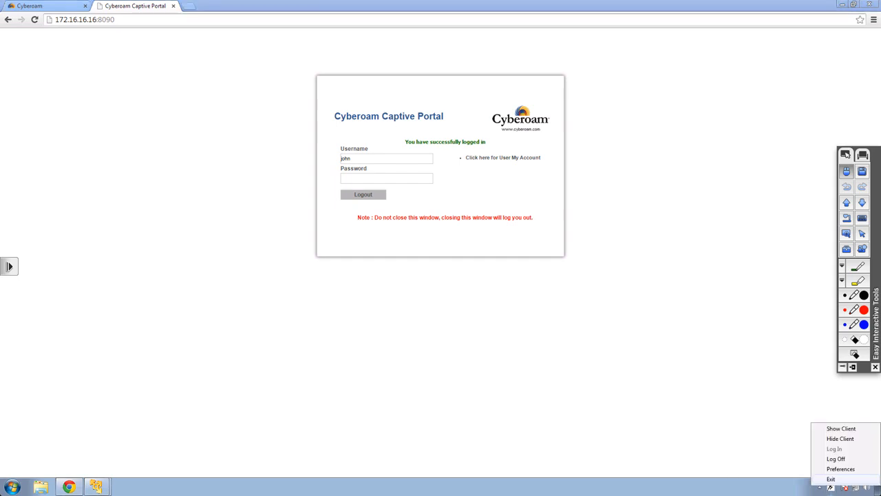
{"action": "left_click", "coordinate": [835, 459]}
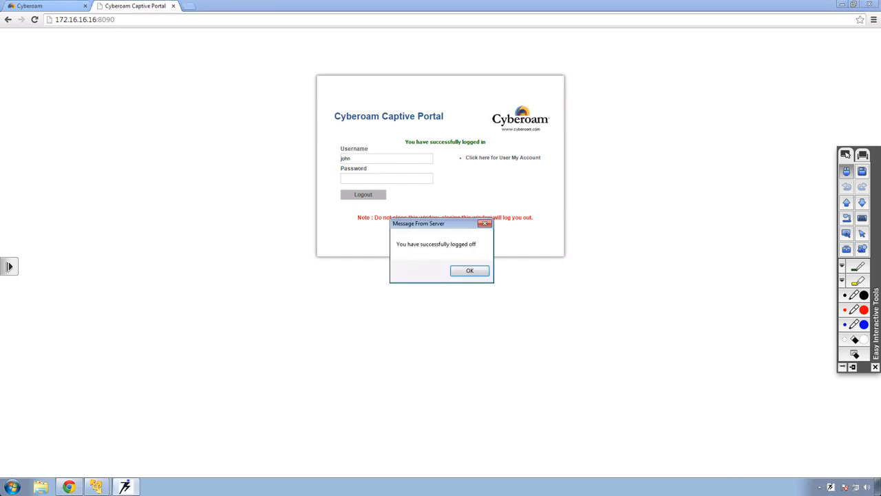
{"action": "key", "text": "Return"}
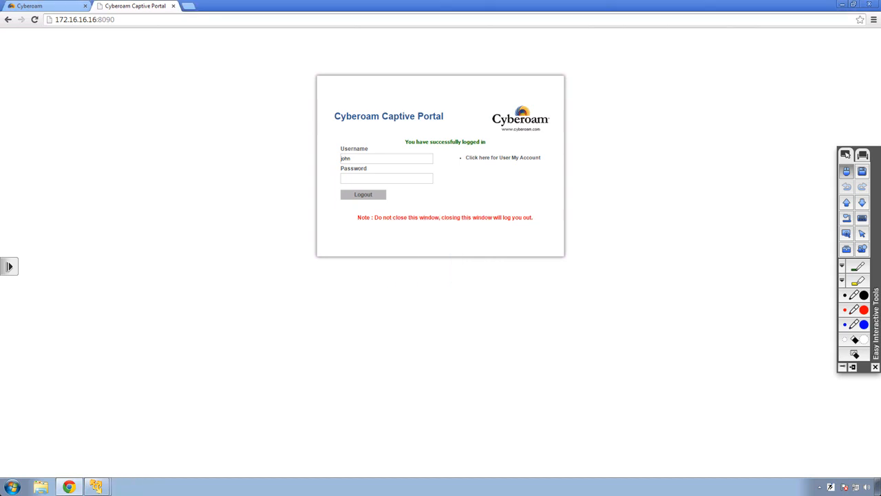
Check the portal tab once more, then open the Captive Portal tab under System > Configuration in the admin console
{"action": "left_click", "coordinate": [44, 7]}
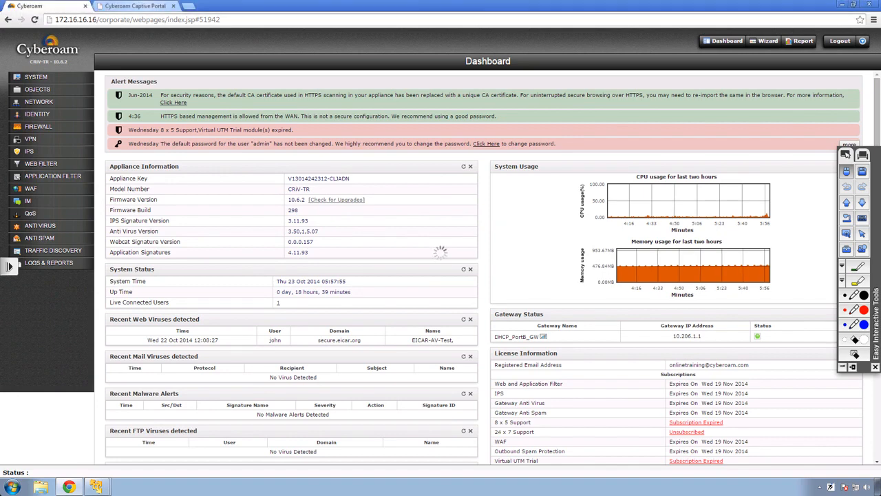
{"action": "left_click", "coordinate": [135, 6]}
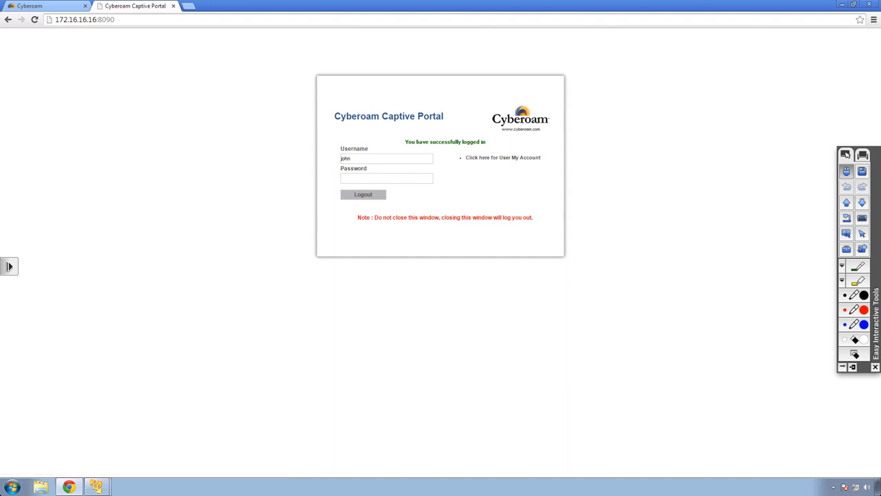
{"action": "left_click", "coordinate": [42, 6]}
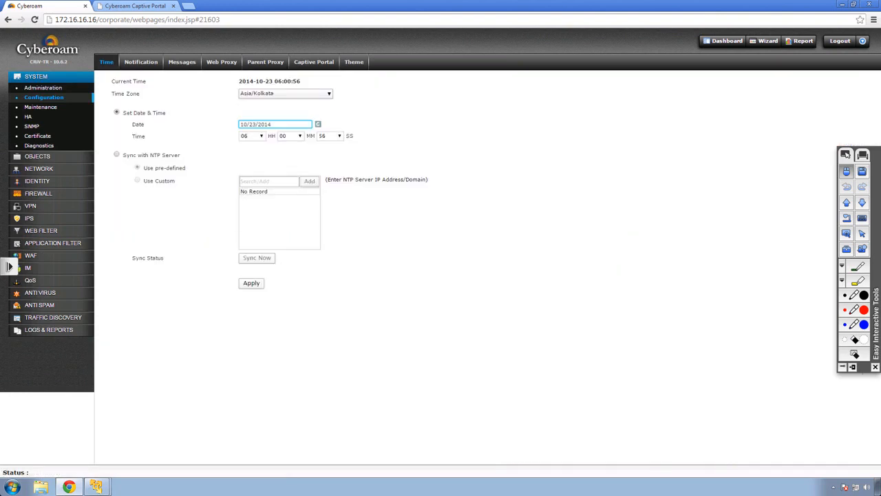
{"action": "left_click", "coordinate": [313, 62]}
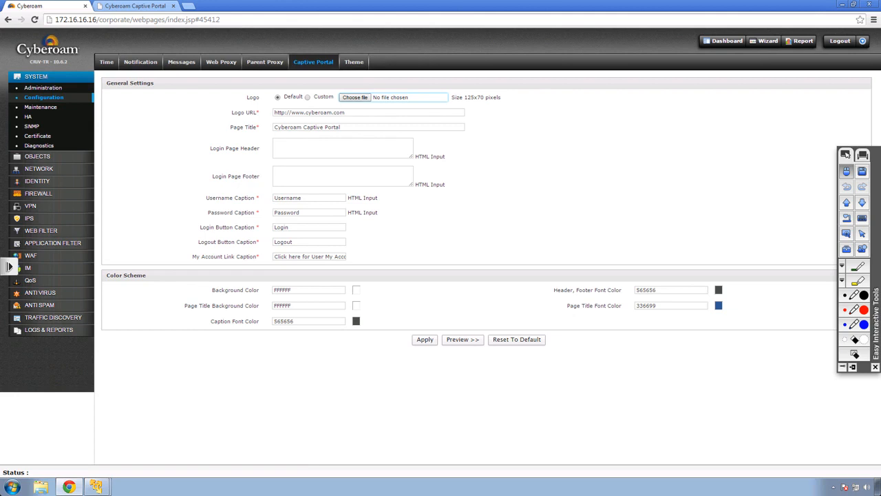
Set the logo to Custom, make the caption font colour yellow (E7FF47), and preview the portal
{"action": "left_click", "coordinate": [308, 97]}
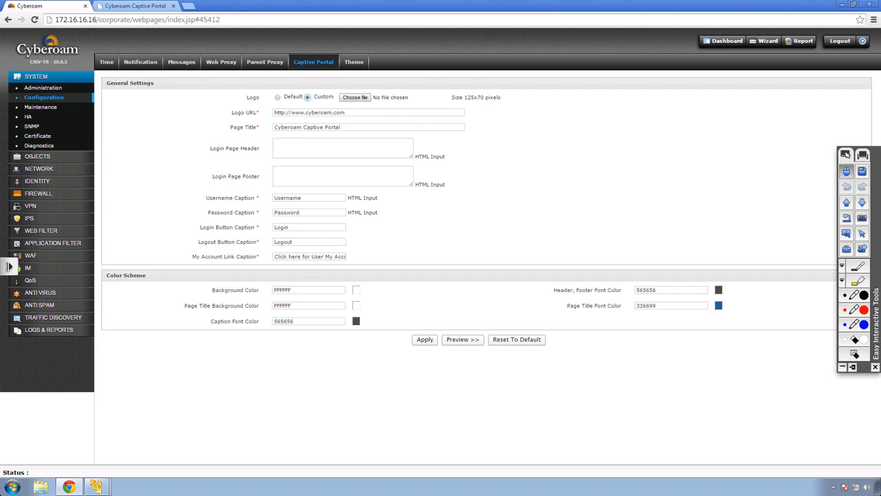
{"action": "left_click_drag", "start_coordinate": [345, 112], "coordinate": [291, 112]}
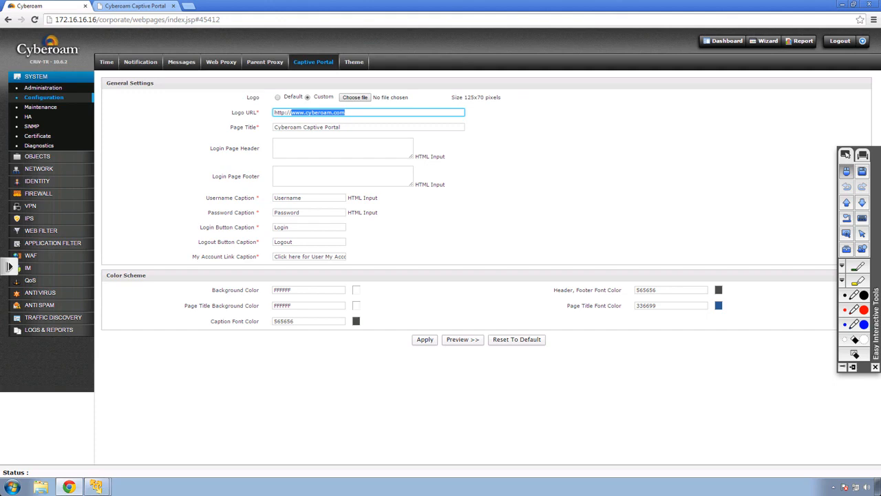
{"action": "left_click", "coordinate": [356, 321]}
{"action": "left_click", "coordinate": [373, 344]}
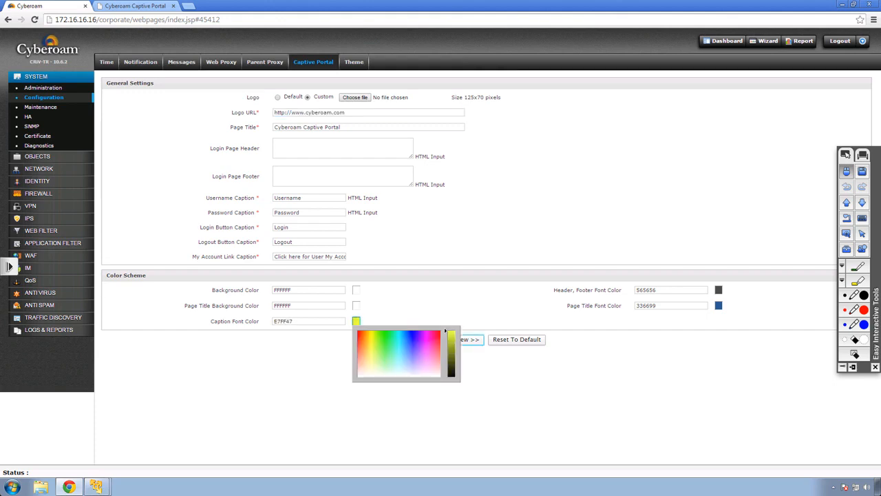
{"action": "left_click", "coordinate": [470, 339]}
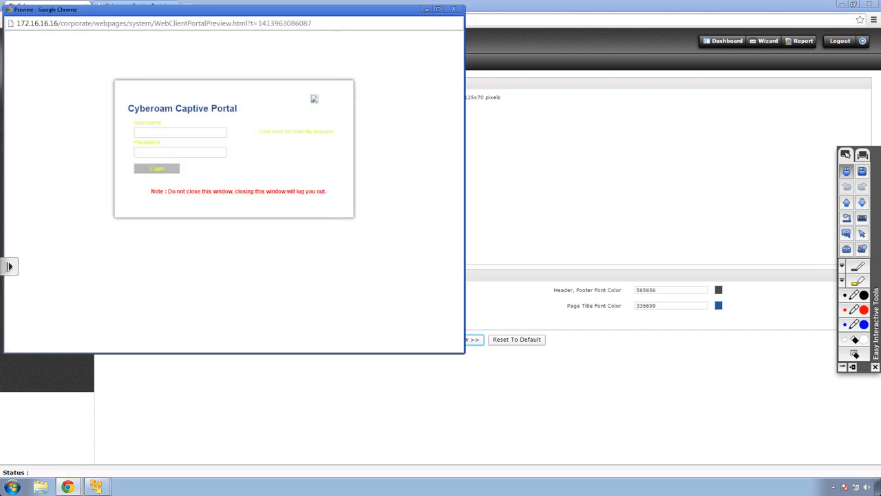
{"action": "left_click", "coordinate": [453, 9]}
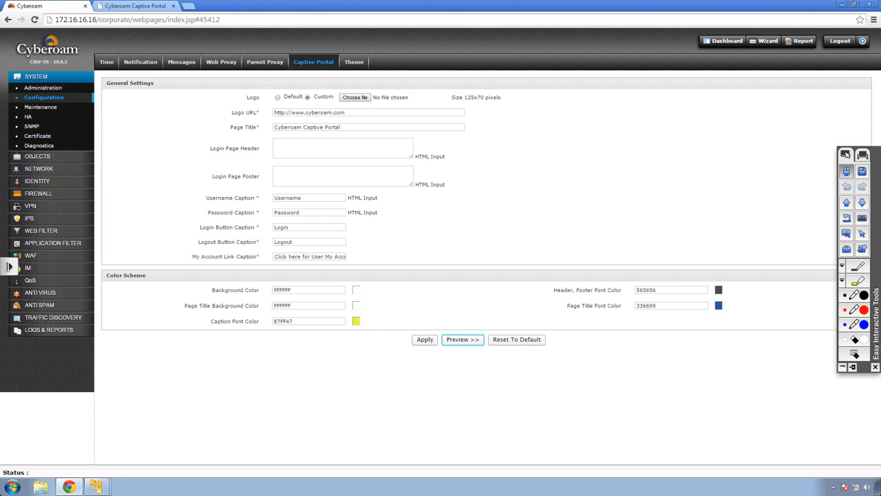
Make the page title font colour light blue (4AE7FF) and preview the portal again
{"action": "left_click", "coordinate": [719, 306]}
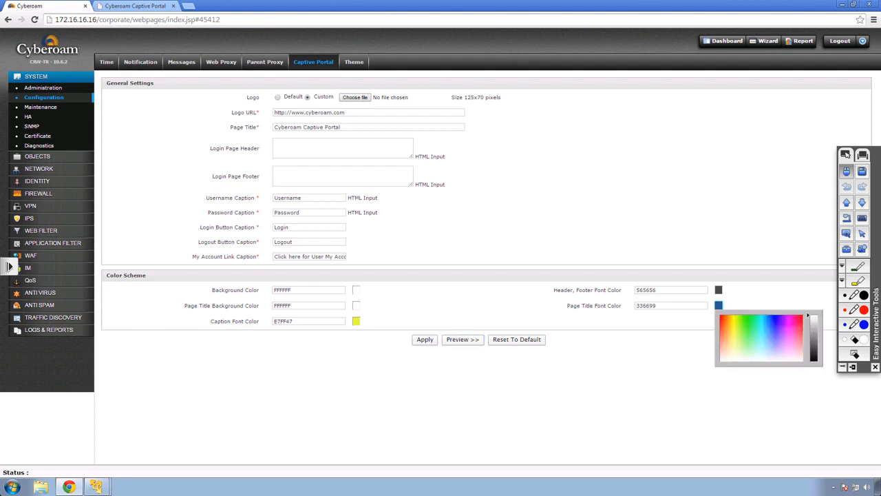
{"action": "left_click", "coordinate": [763, 329]}
{"action": "left_click", "coordinate": [468, 340]}
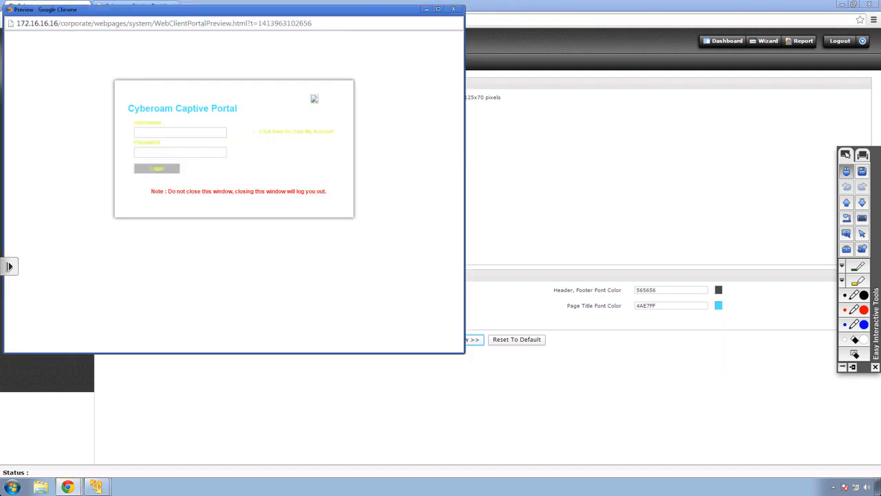
{"action": "left_click", "coordinate": [453, 9]}
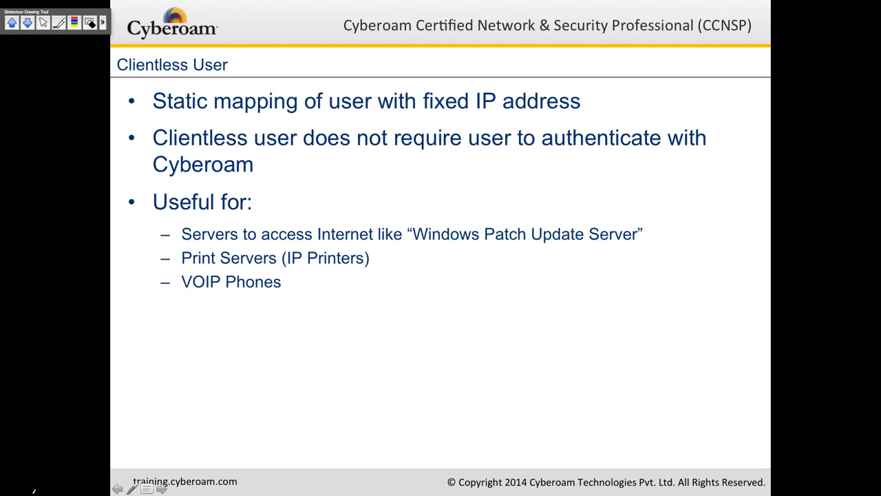
On the Clientless User slide, draw a red underline under 'Windows Patch Update Server' and red check marks beside Print Servers and VOIP Phones
{"action": "left_click_drag", "start_coordinate": [418, 248], "coordinate": [631, 251]}
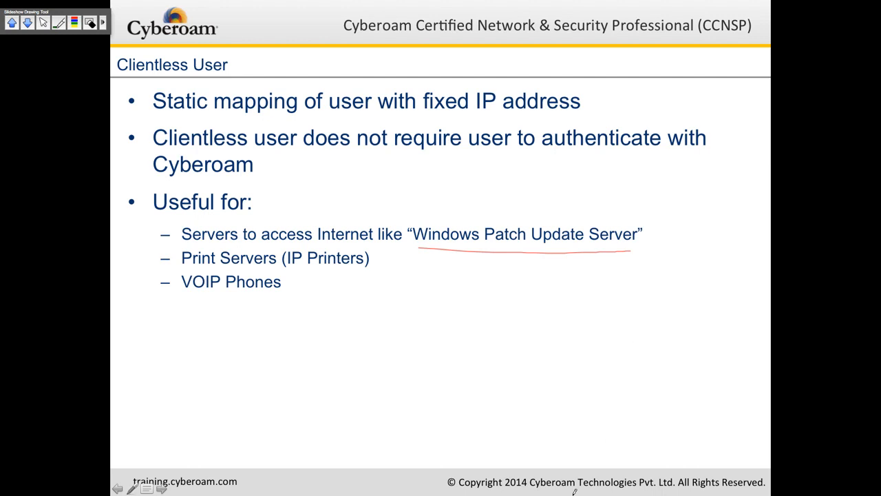
{"action": "left_click_drag", "start_coordinate": [134, 264], "coordinate": [174, 242]}
{"action": "mouse_move", "coordinate": [129, 282]}
{"action": "left_mouse_down"}
{"action": "mouse_move", "coordinate": [133, 289]}
{"action": "mouse_move", "coordinate": [162, 266]}
{"action": "left_mouse_up"}
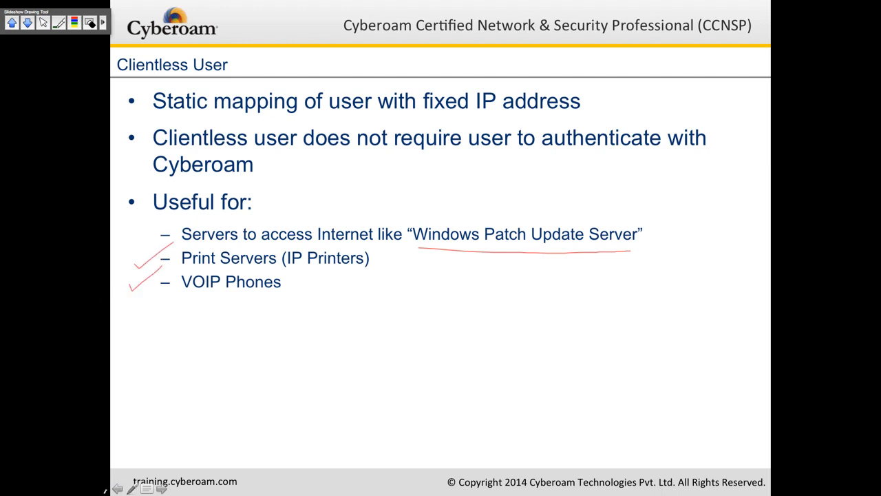
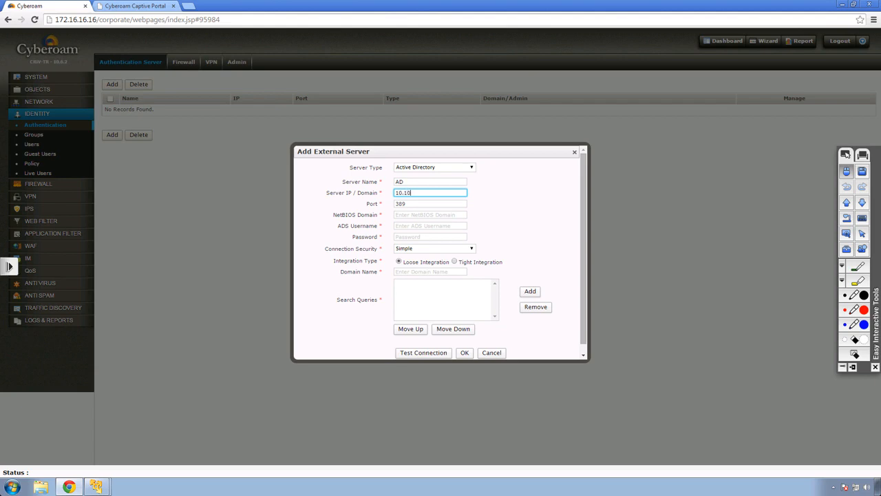
Enter AD server IP 10.10.1.2, NetBIOS domain cyberoam, ADS username administrator and its password
{"action": "type", "text": "1.2"}
{"action": "left_click", "coordinate": [430, 215]}
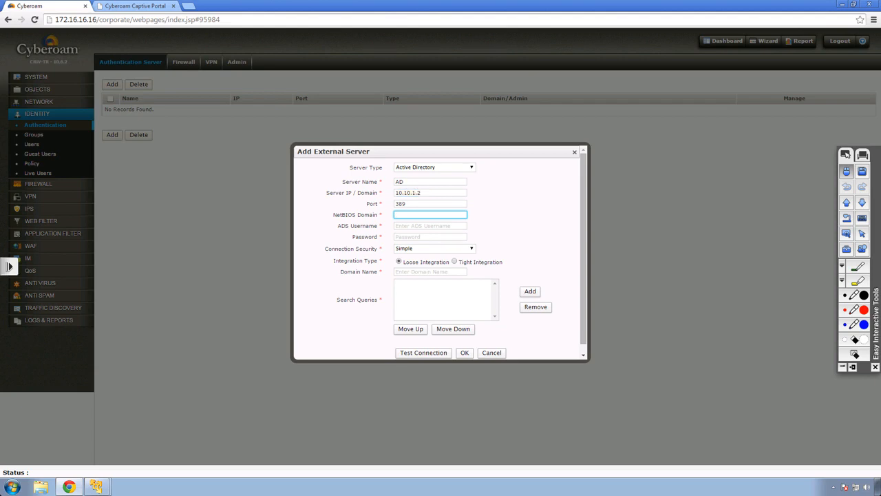
{"action": "type", "text": "cyberoam"}
{"action": "key", "text": "Tab"}
{"action": "type", "text": "a"}
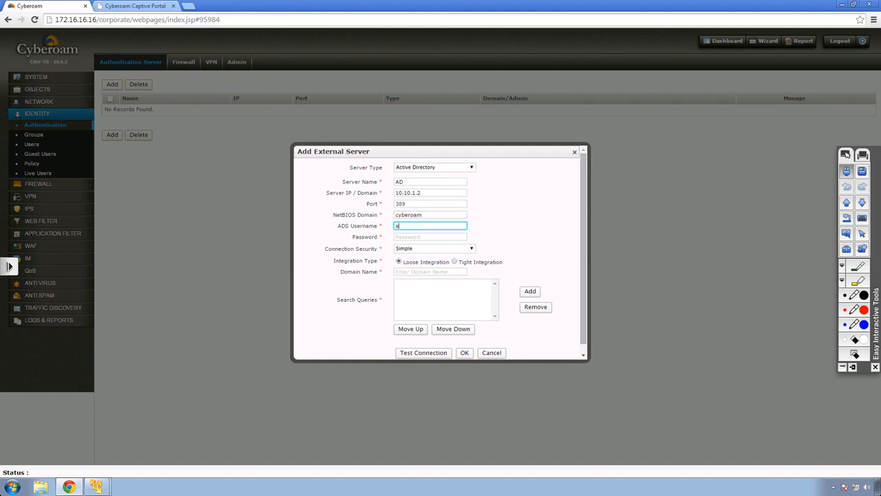
{"action": "type", "text": "dministrator"}
{"action": "key", "text": "Tab"}
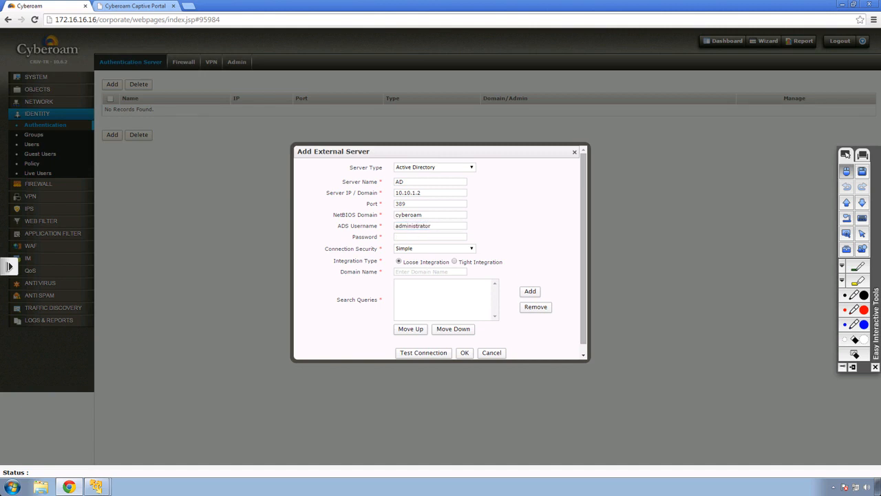
{"action": "type", "text": "•••••"}
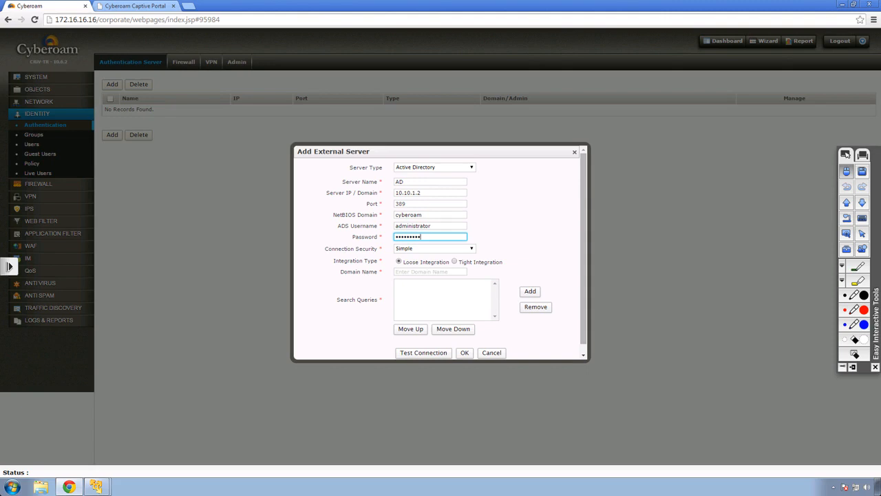
Choose Tight Integration, set domain name cyberoam.local, and begin a search query DC=cyberioam,DC=local
{"action": "left_click", "coordinate": [454, 262]}
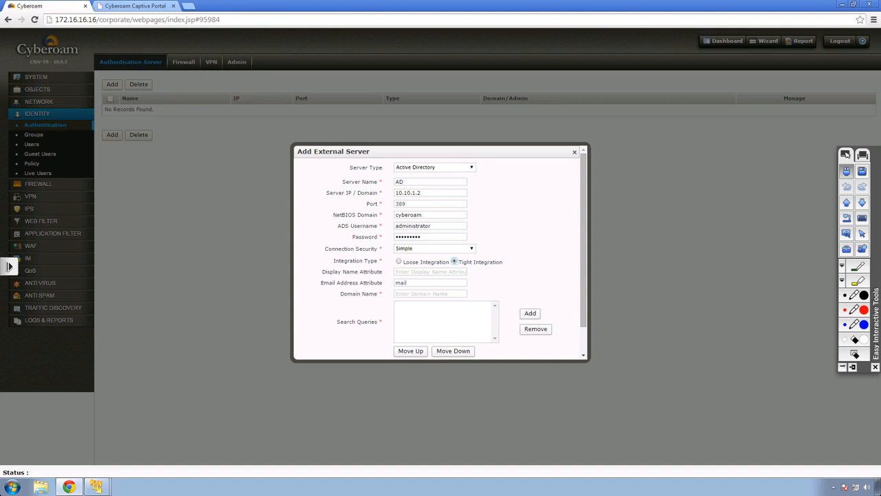
{"action": "left_click", "coordinate": [429, 294]}
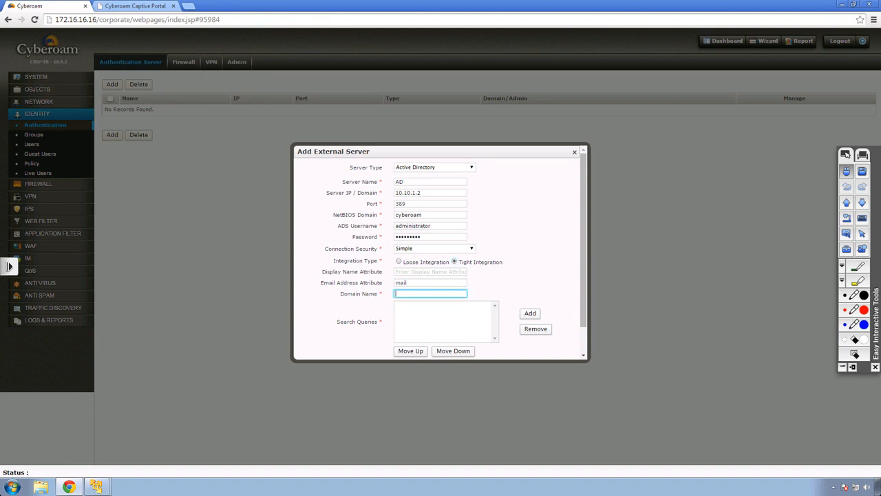
{"action": "type", "text": "cyberoam.local"}
{"action": "key", "text": "Tab"}
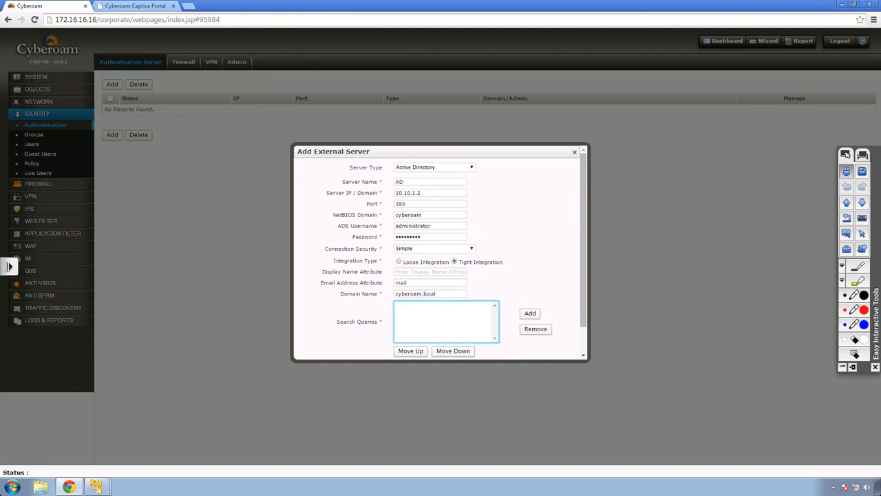
{"action": "left_click", "coordinate": [530, 313]}
{"action": "type", "text": "DC="}
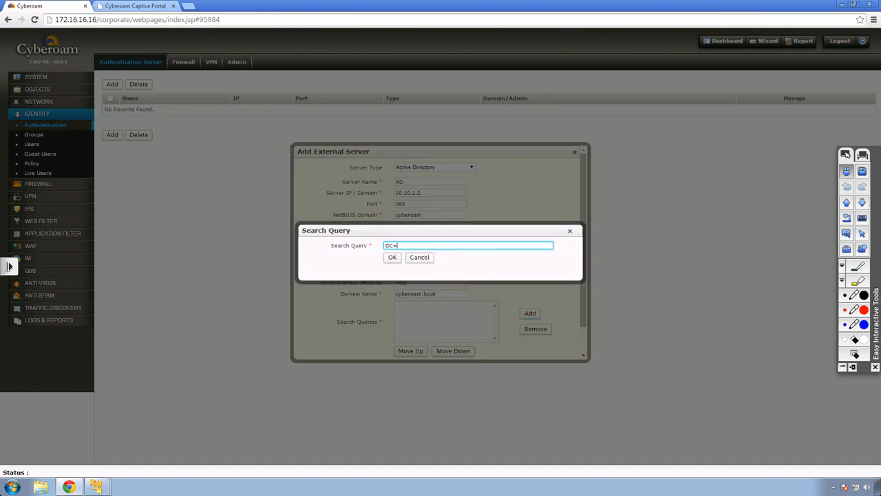
{"action": "type", "text": "cyberioam,DC=local"}
Correct the search query to DC=cyberoam,DC=local and confirm it
{"action": "left_click", "coordinate": [413, 246]}
{"action": "key", "text": "BackSpace"}
{"action": "left_click_drag", "start_coordinate": [451, 246], "coordinate": [385, 245]}
{"action": "left_click", "coordinate": [392, 257]}
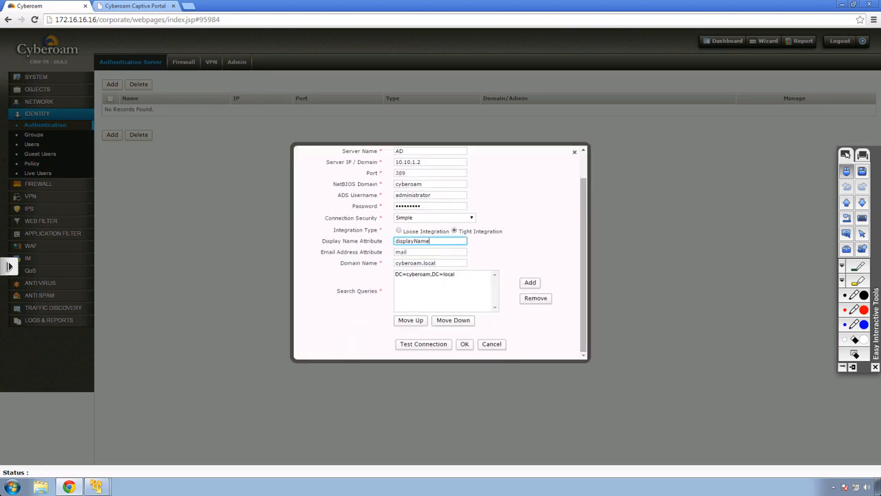
{"action": "left_click_drag", "start_coordinate": [430, 241], "coordinate": [395, 241]}
{"action": "left_click", "coordinate": [431, 241]}
Test the connection to AD server 10.10.1.2 successfully and save the server
{"action": "left_click", "coordinate": [423, 343]}
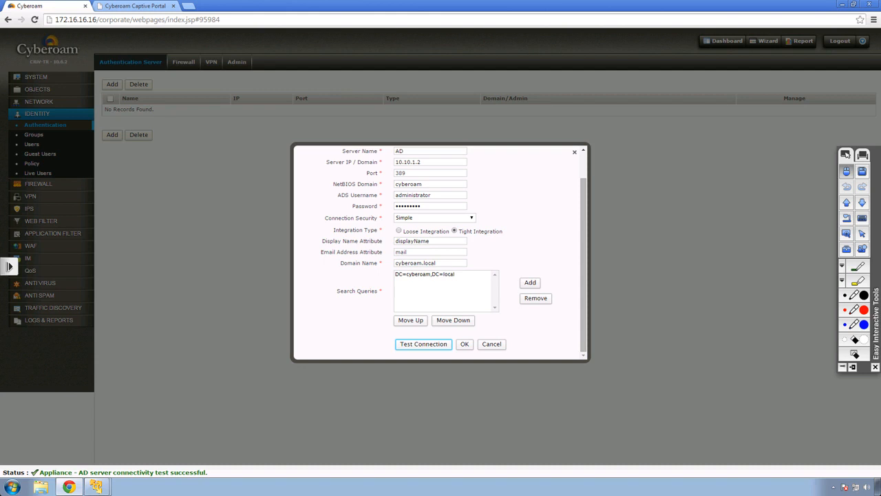
{"action": "scroll", "coordinate": [440, 254], "scroll_direction": "up", "scroll_amount": 2}
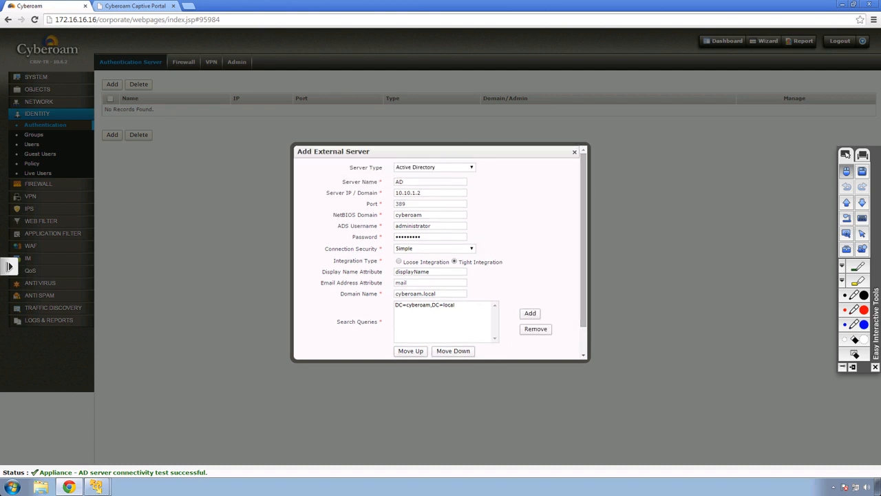
{"action": "left_click_drag", "start_coordinate": [422, 192], "coordinate": [393, 192]}
{"action": "left_click", "coordinate": [509, 200]}
{"action": "scroll", "coordinate": [440, 252], "scroll_direction": "down", "scroll_amount": 2}
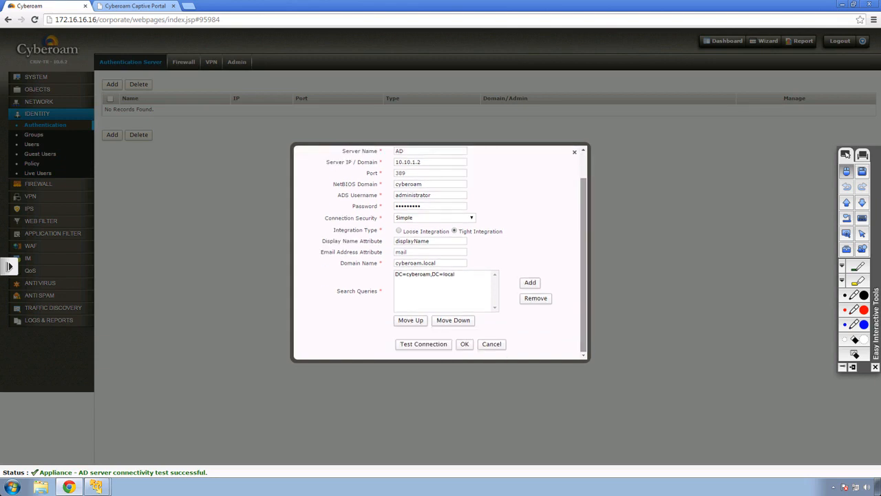
{"action": "left_click", "coordinate": [464, 344]}
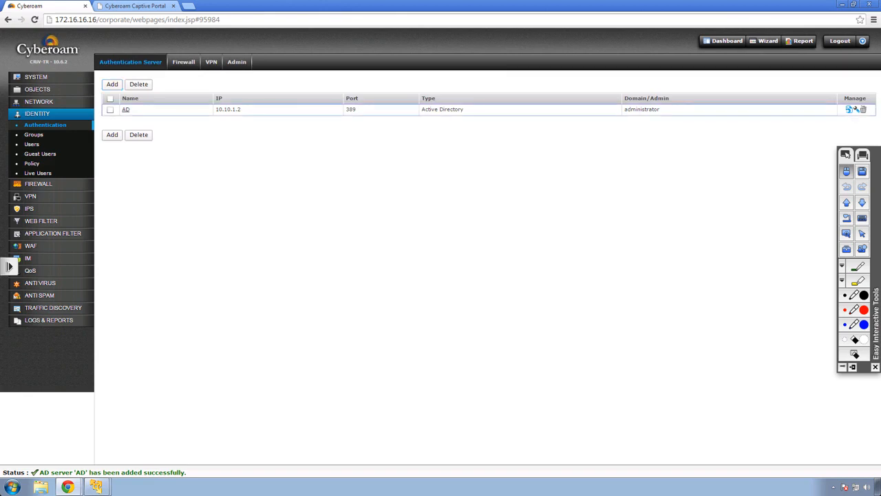
{"action": "left_click", "coordinate": [848, 109]}
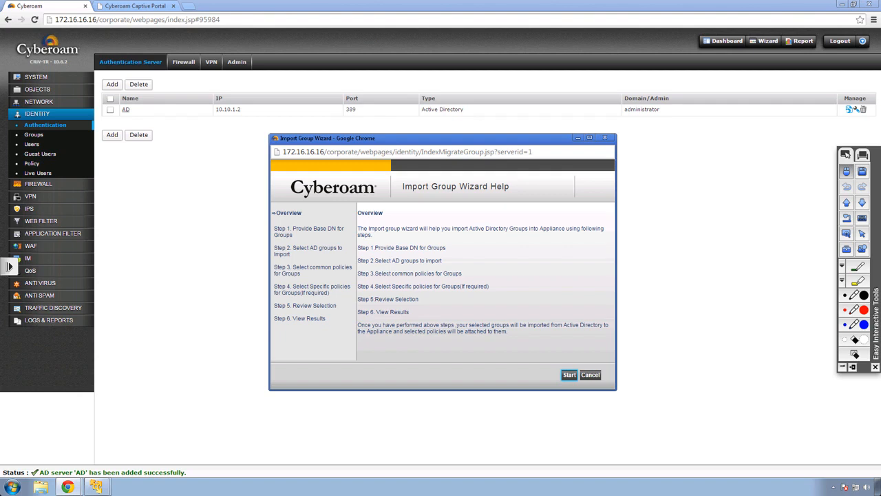
Start the Import Group Wizard with base DN DC=cyberoam,DC=local and expand the Users container
{"action": "left_click", "coordinate": [569, 375]}
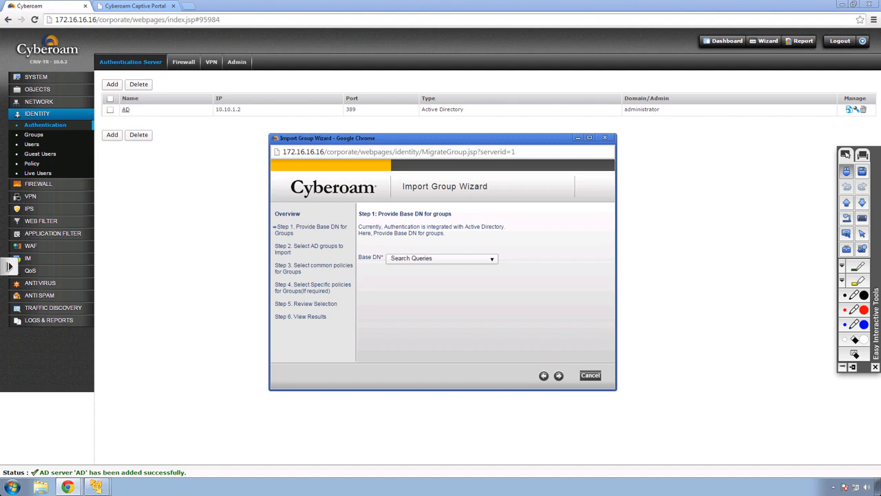
{"action": "left_click", "coordinate": [491, 259]}
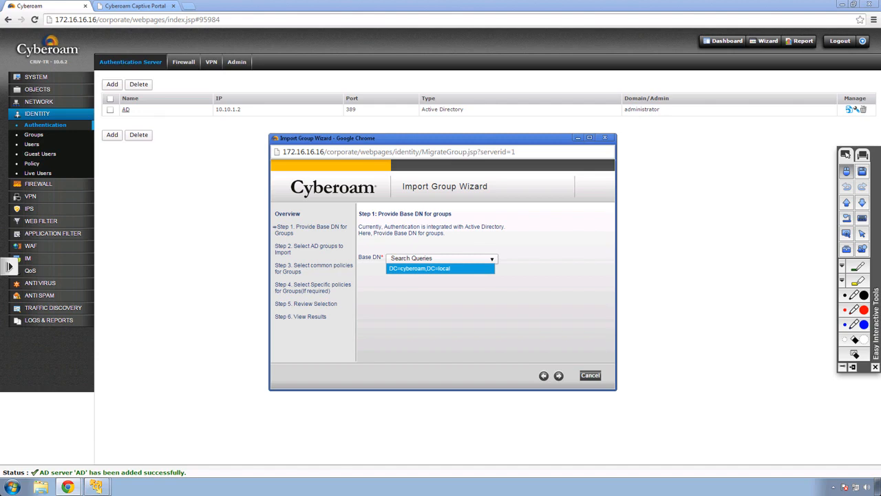
{"action": "left_click", "coordinate": [423, 268]}
{"action": "left_click", "coordinate": [558, 375]}
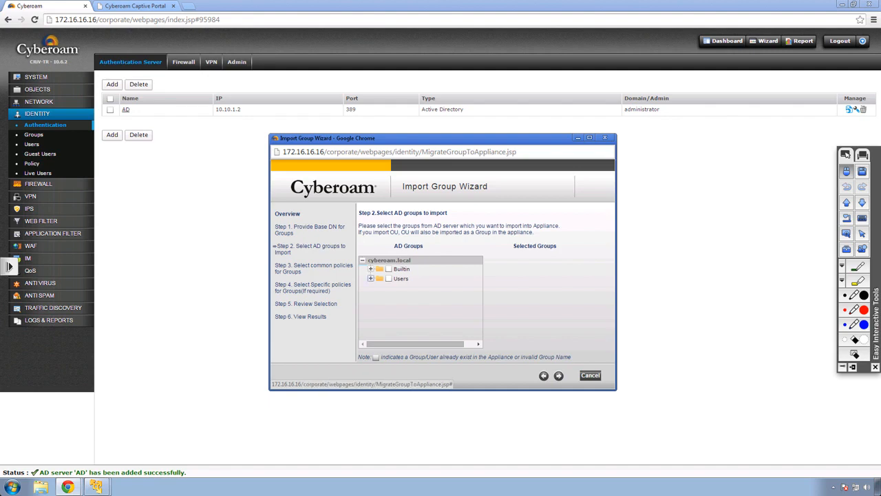
{"action": "left_click", "coordinate": [371, 278]}
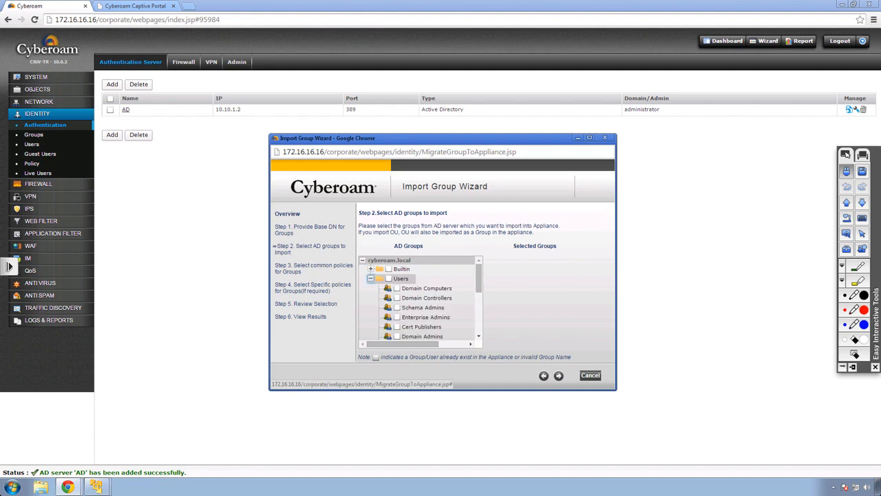
Tick the Marketing group under Users and continue to the common policies step
{"action": "left_click_drag", "start_coordinate": [478, 278], "coordinate": [479, 318]}
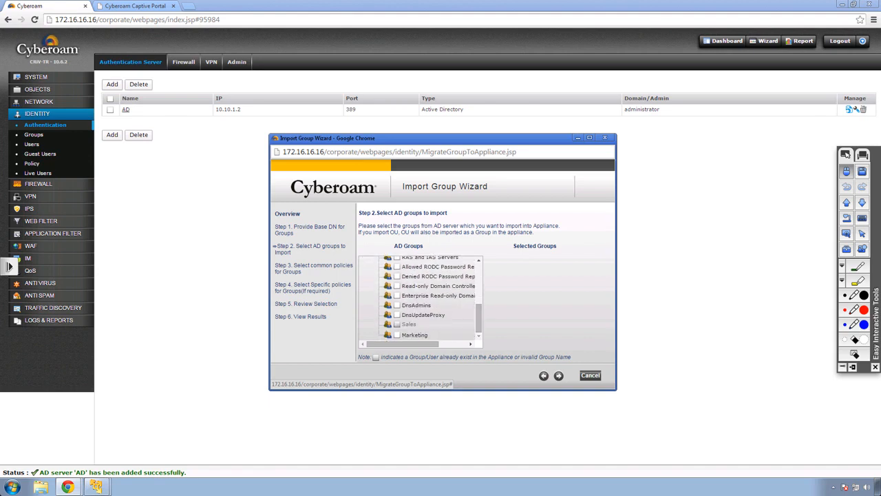
{"action": "left_click", "coordinate": [397, 335]}
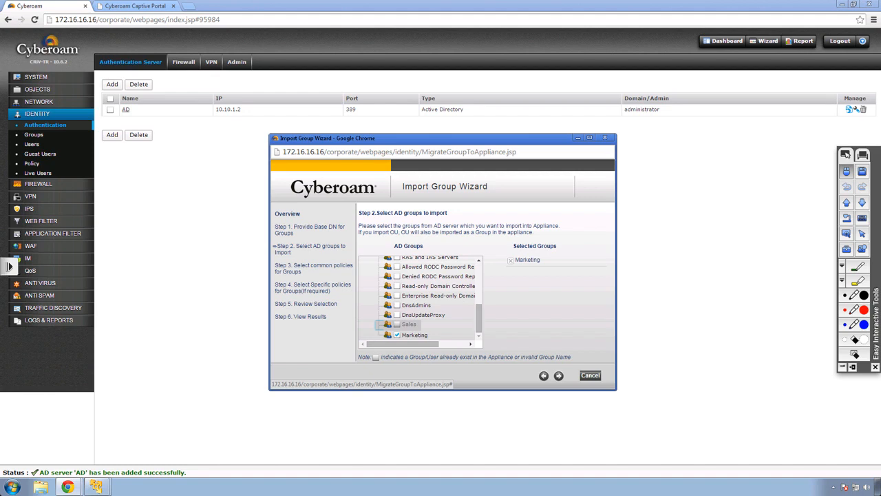
{"action": "left_click", "coordinate": [559, 376]}
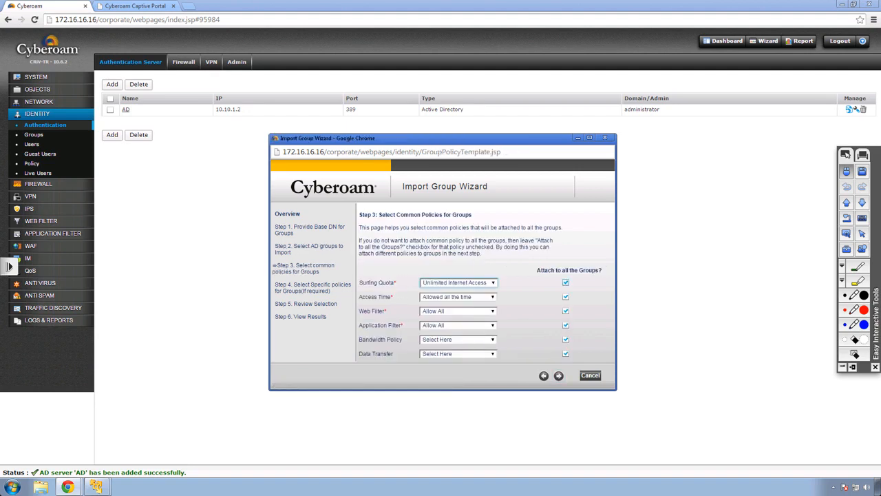
Untick Attach to all Groups for surfing quota, bandwidth and data transfer, then complete the Marketing import
{"action": "left_click", "coordinate": [566, 283]}
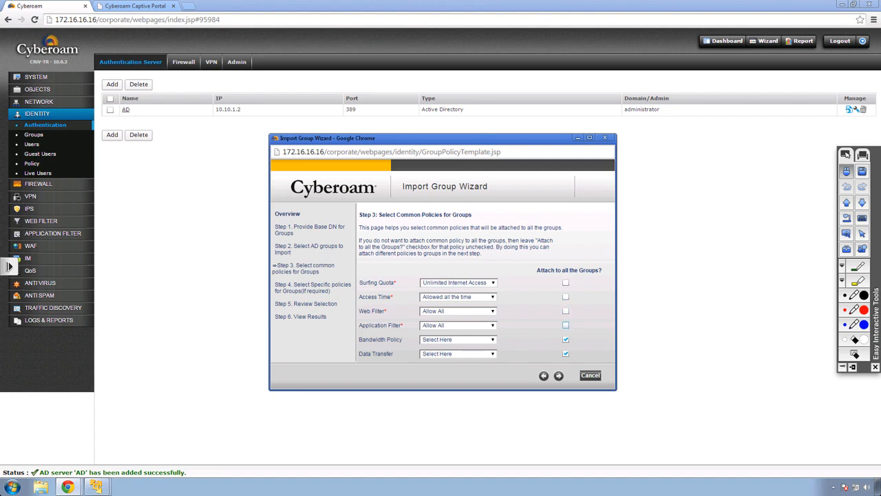
{"action": "left_click", "coordinate": [565, 339]}
{"action": "left_click", "coordinate": [566, 353]}
{"action": "left_click", "coordinate": [559, 375]}
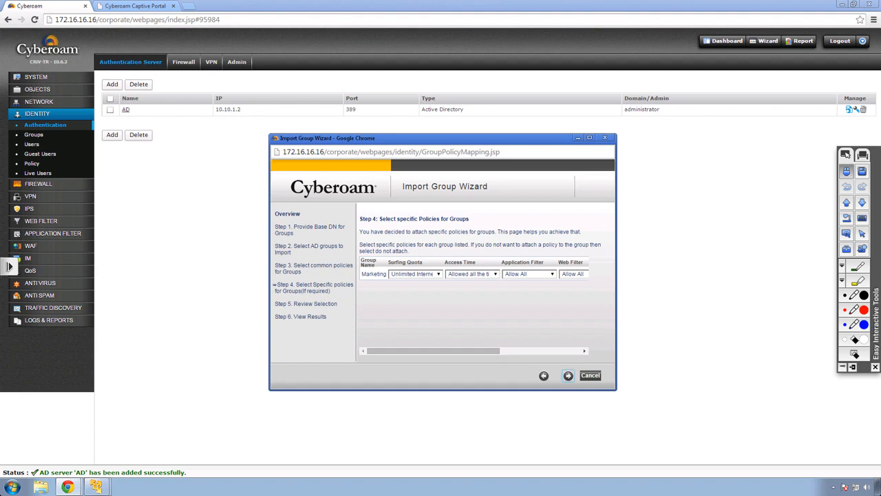
{"action": "left_click", "coordinate": [568, 375]}
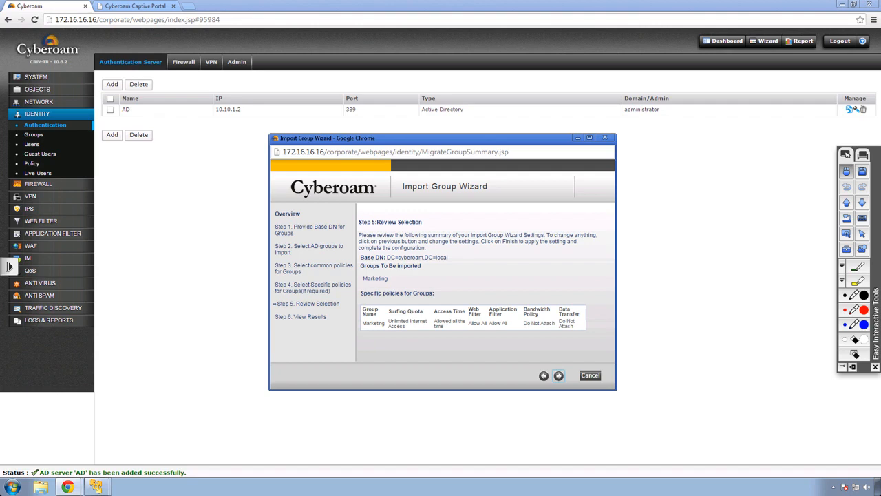
{"action": "left_click", "coordinate": [558, 375]}
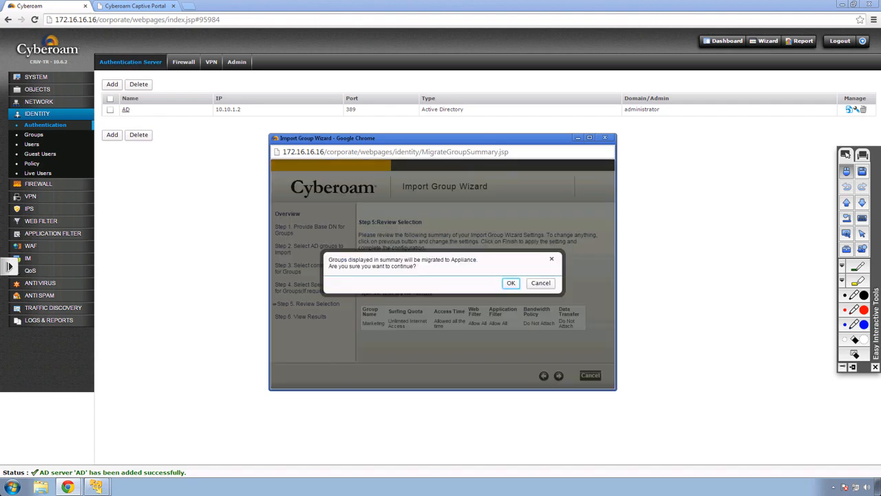
{"action": "key", "text": "Return"}
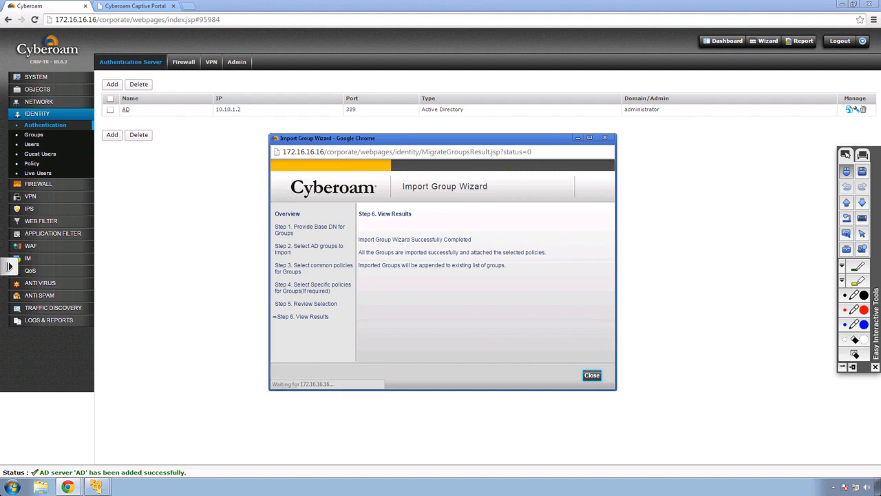
{"action": "key", "text": "Return"}
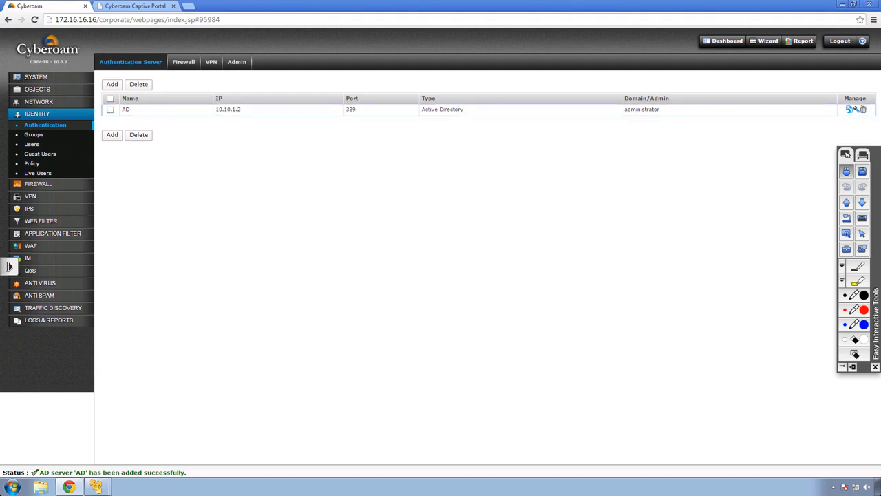
{"action": "left_click", "coordinate": [33, 135]}
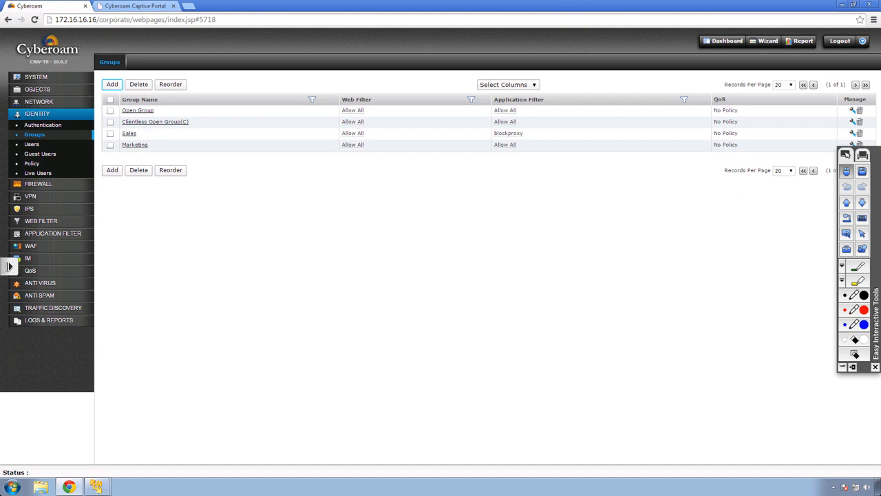
Enable AD as a firewall authentication server ahead of Local and apply the settings
{"action": "left_click", "coordinate": [43, 125]}
{"action": "left_click", "coordinate": [183, 61]}
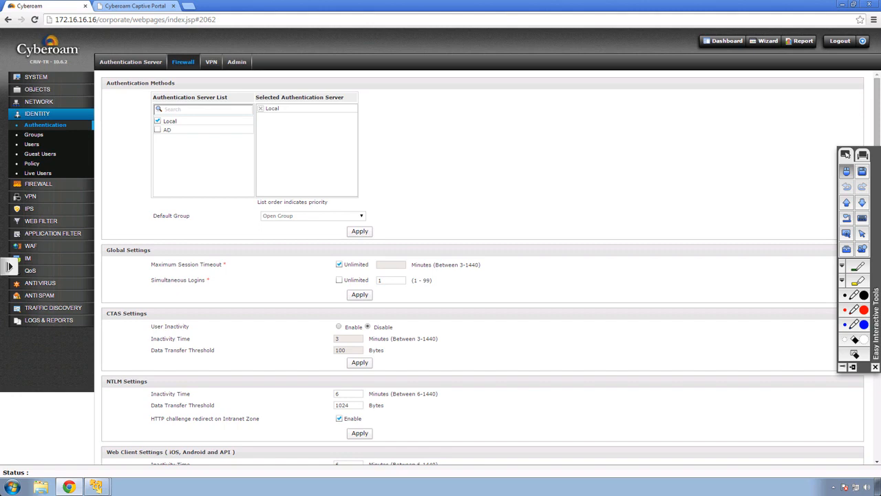
{"action": "left_click", "coordinate": [158, 129]}
{"action": "left_click_drag", "start_coordinate": [270, 117], "coordinate": [270, 107]}
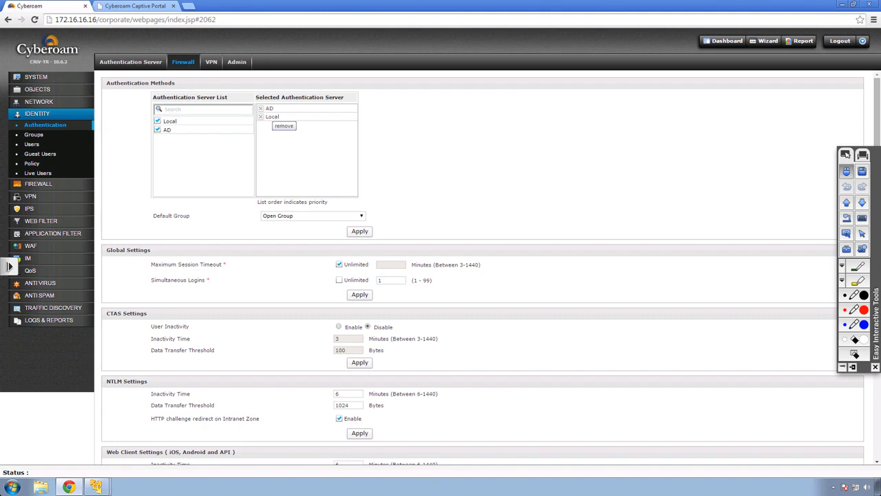
{"action": "left_click", "coordinate": [360, 231]}
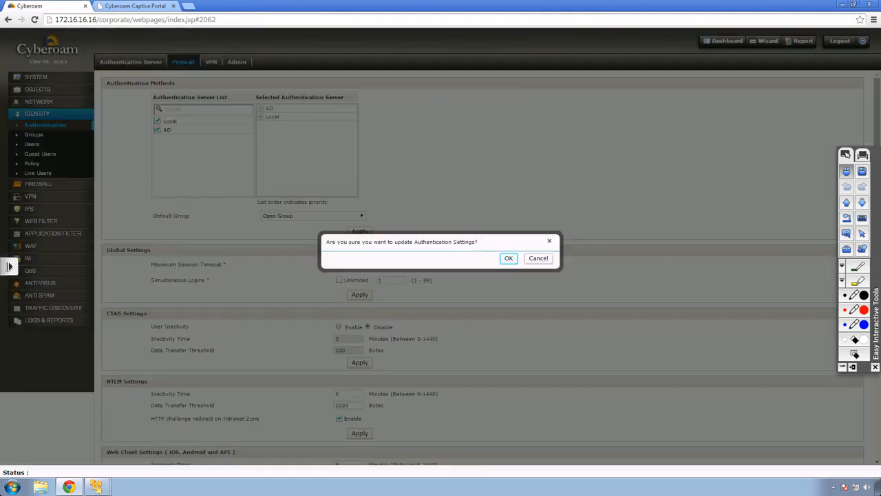
{"action": "key", "text": "Return"}
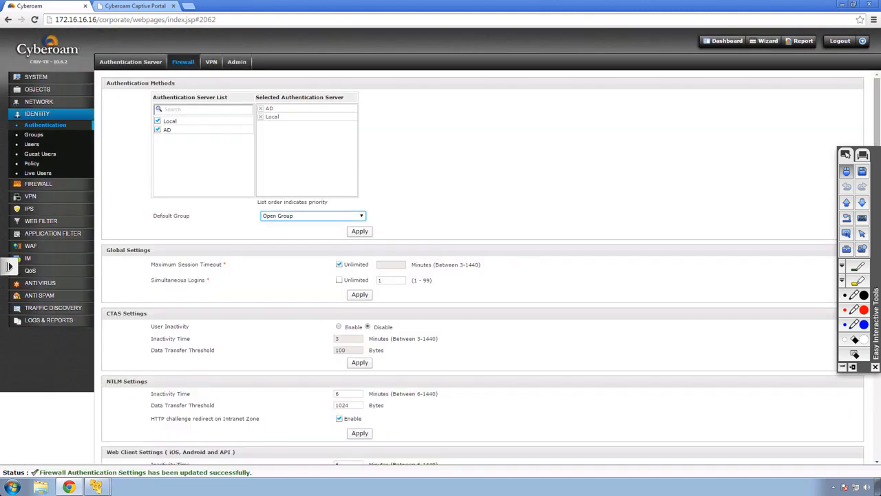
{"action": "key", "text": "ctrl+t"}
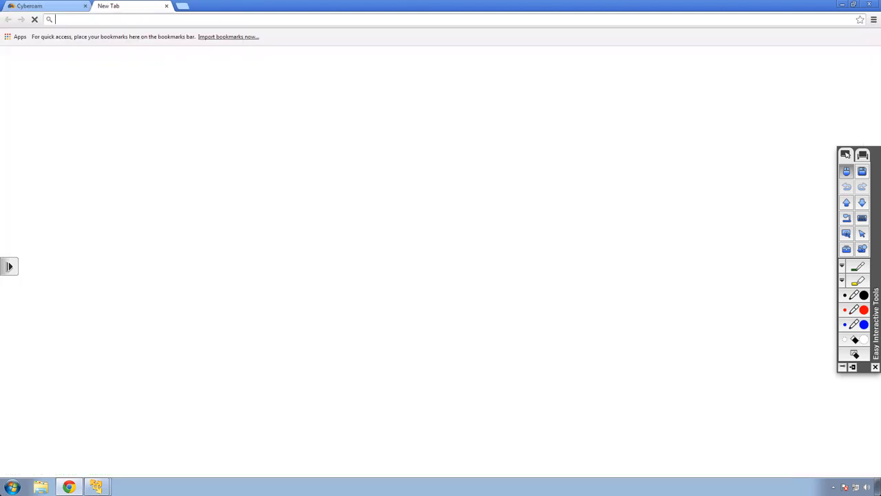
{"action": "type", "text": "www.google"}
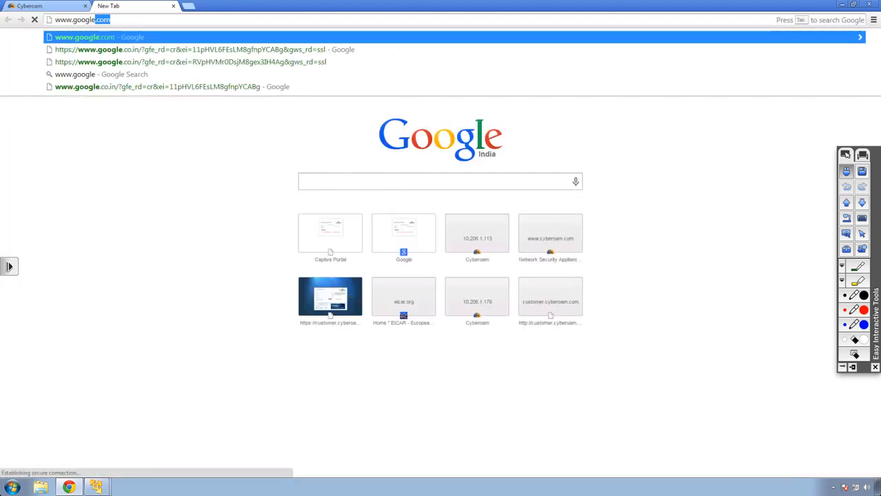
{"action": "key", "text": "Return"}
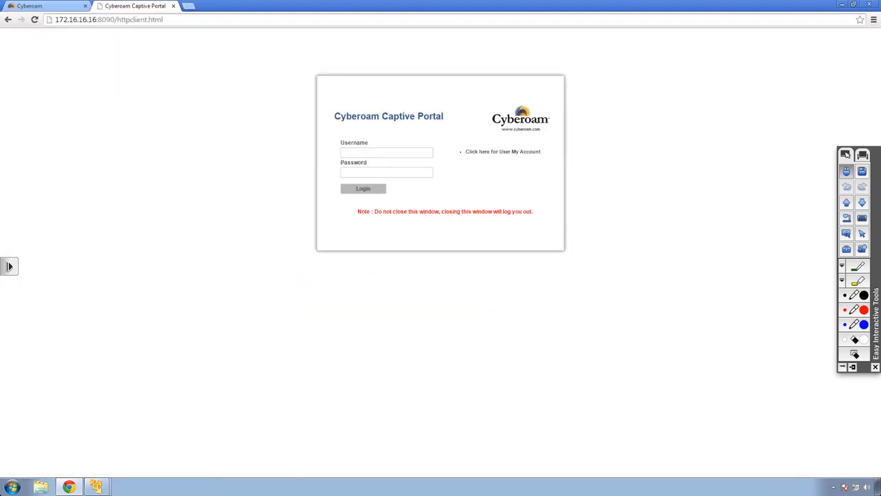
{"action": "key", "text": "Tab"}
{"action": "key", "text": "Tab"}
{"action": "type", "text": "john"}
{"action": "key", "text": "Tab"}
{"action": "type", "text": "*********"}
{"action": "key", "text": "Return"}
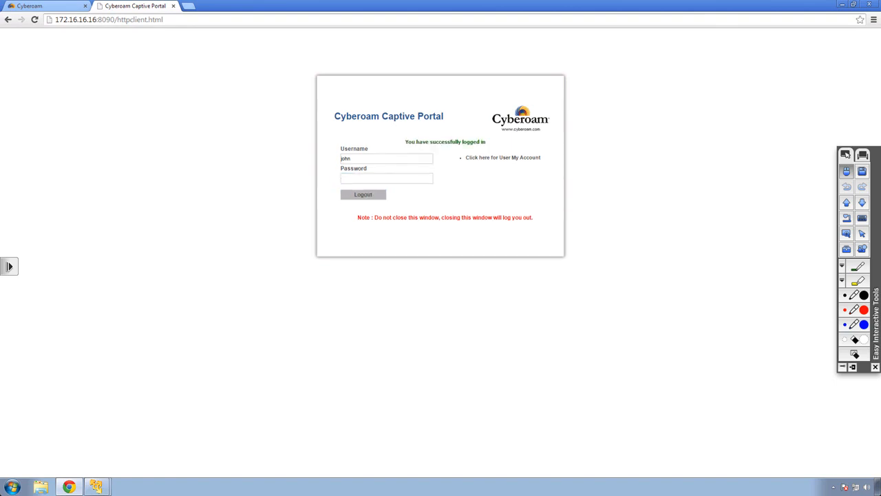
Load Google's homepage in another new tab to confirm browsing works
{"action": "key", "text": "ctrl+t"}
{"action": "type", "text": "www.google.com"}
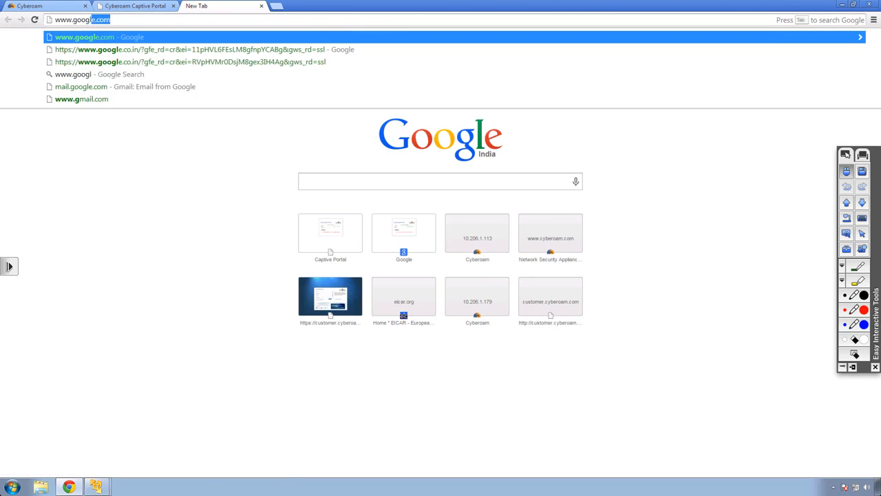
{"action": "key", "text": "Return"}
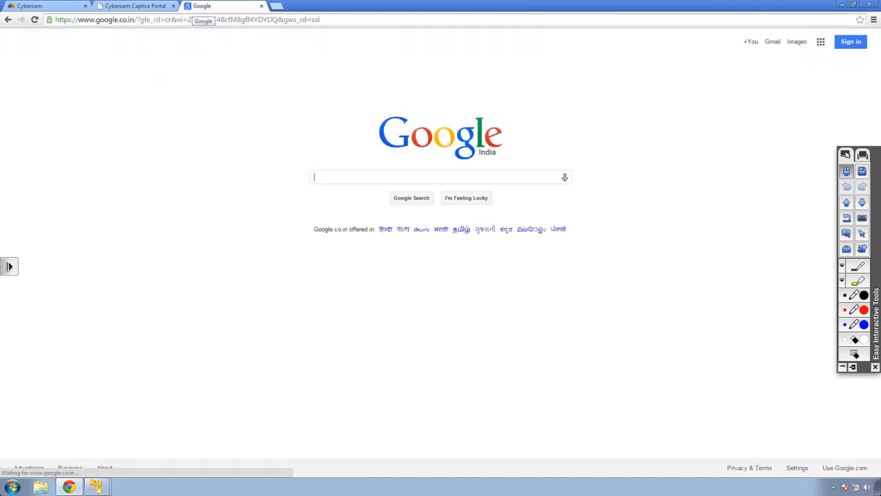
{"action": "left_click", "coordinate": [34, 5]}
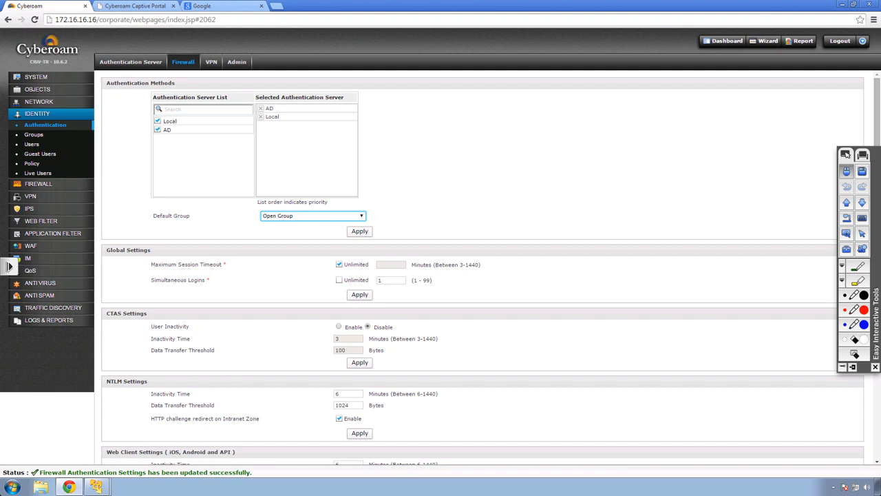
{"action": "left_click", "coordinate": [38, 174]}
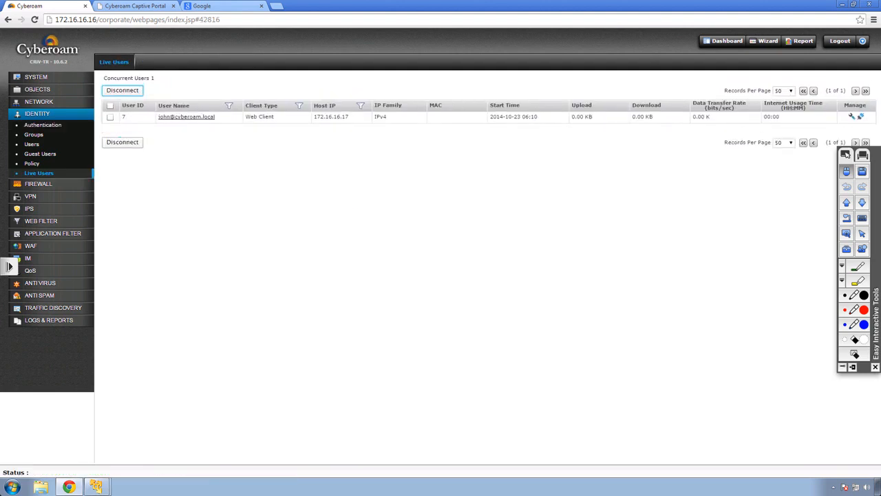
Review the live user entry: Web Client from host 172.16.16.17 over IPv4
{"action": "left_click_drag", "start_coordinate": [246, 117], "coordinate": [274, 117]}
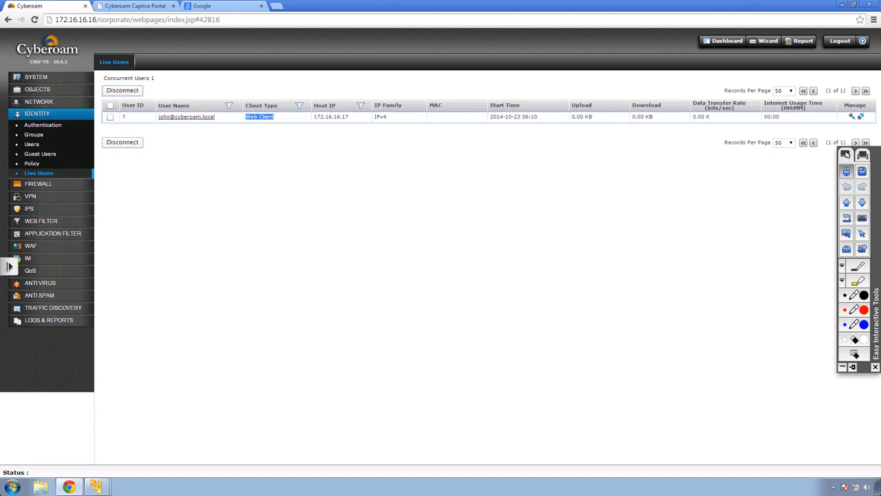
{"action": "left_click_drag", "start_coordinate": [349, 117], "coordinate": [314, 117]}
{"action": "left_click_drag", "start_coordinate": [388, 117], "coordinate": [375, 117]}
{"action": "left_click", "coordinate": [406, 173]}
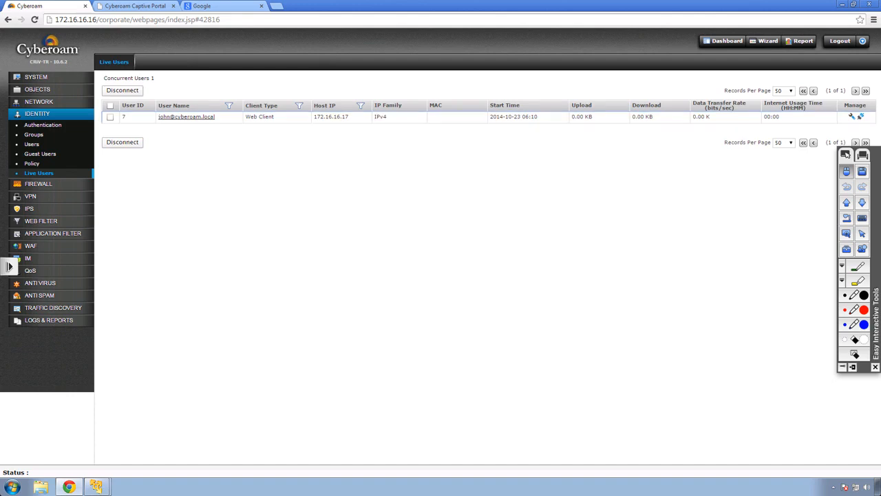
Check the AD user's Sales group in the Users list and close the Google tab
{"action": "left_click", "coordinate": [31, 144]}
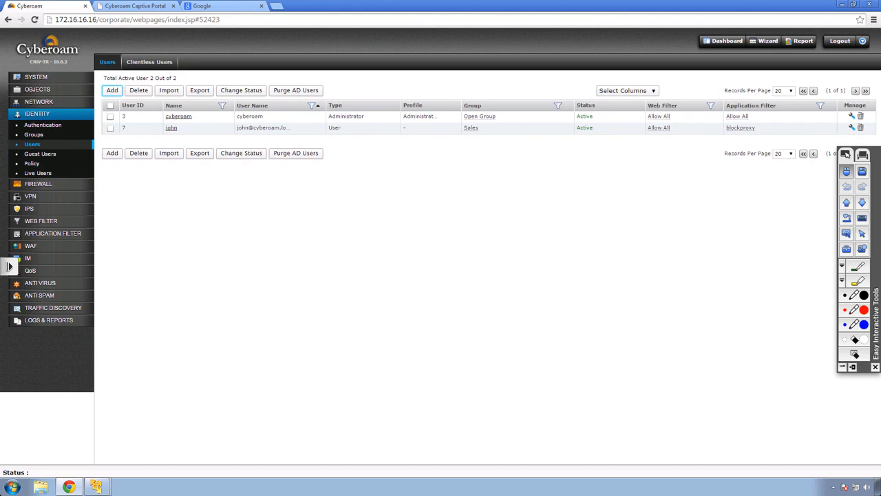
{"action": "double_click", "coordinate": [471, 127]}
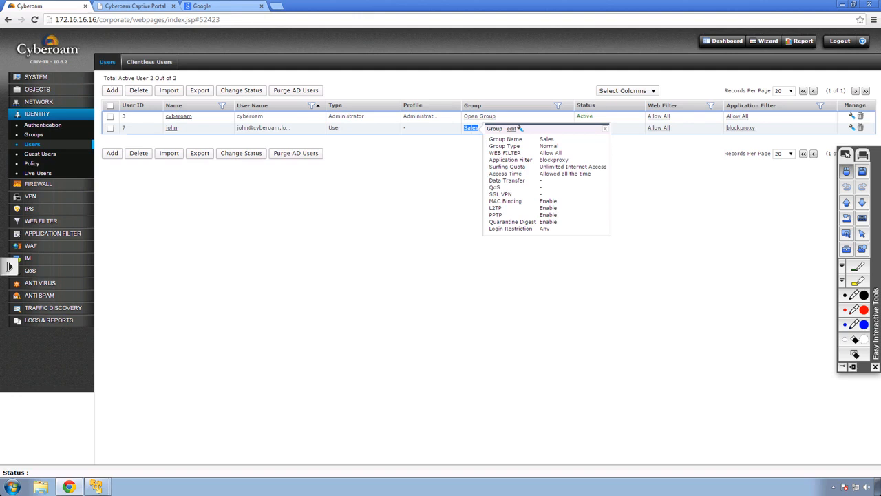
{"action": "left_click", "coordinate": [475, 206]}
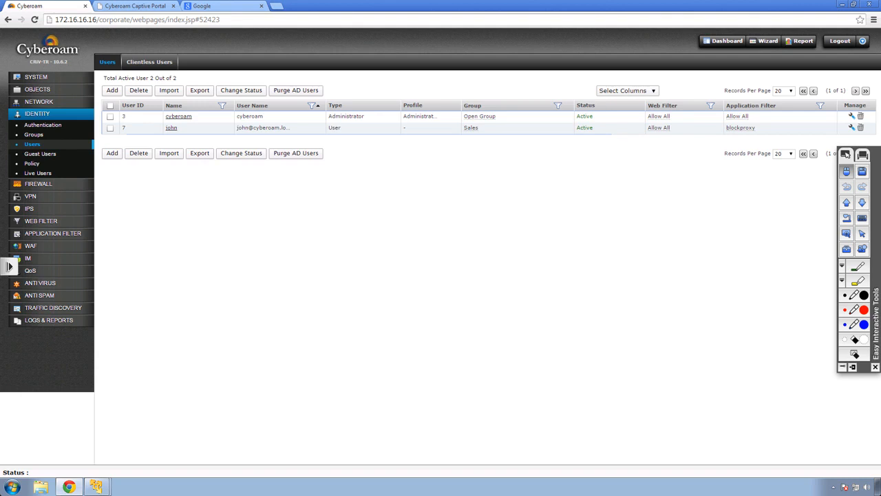
{"action": "left_click", "coordinate": [262, 7]}
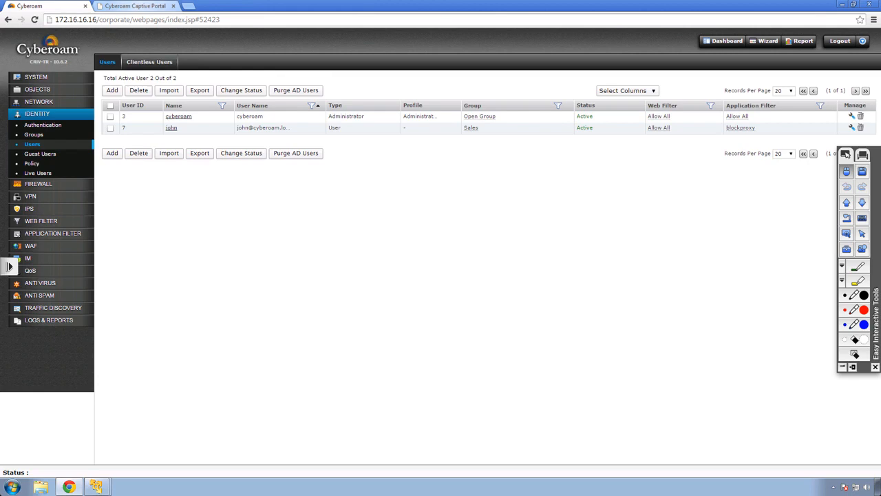
{"action": "left_click", "coordinate": [135, 6]}
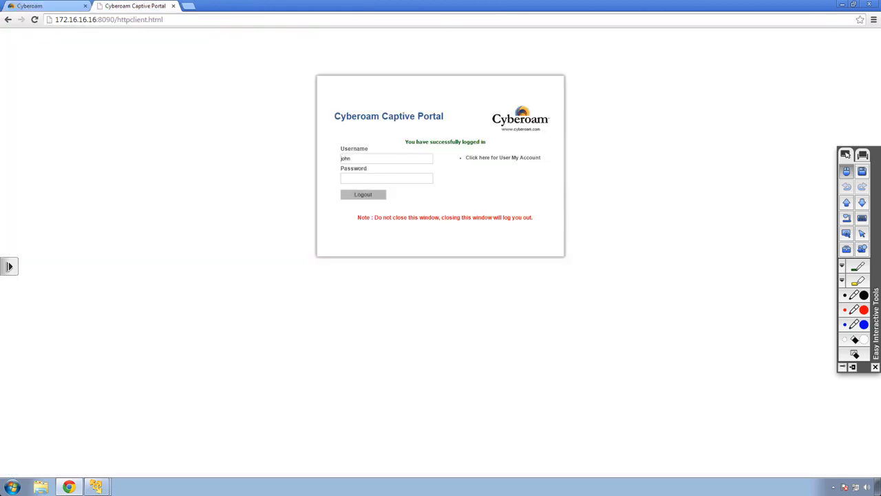
Replace the portal username with the second AD user, enter the password and sign in
{"action": "double_click", "coordinate": [346, 158]}
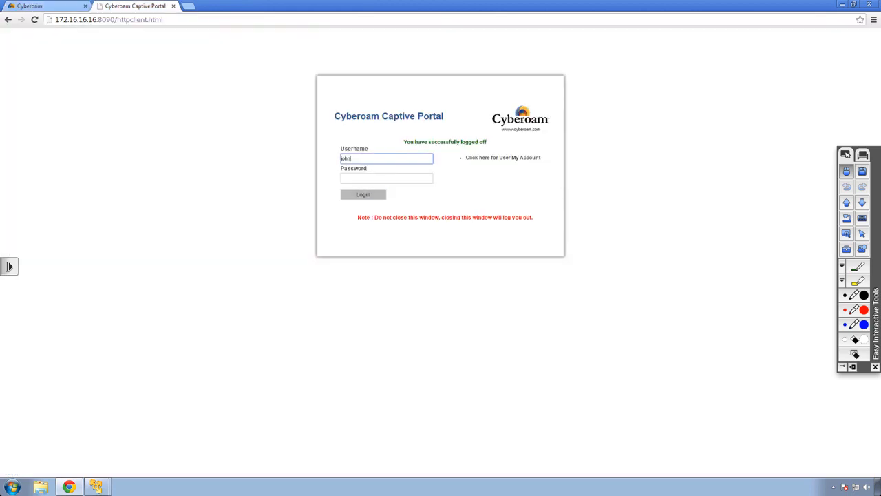
{"action": "key", "text": "Tab"}
{"action": "key", "text": "BackSpace"}
{"action": "key", "text": "BackSpace"}
{"action": "key", "text": "BackSpace"}
{"action": "key", "text": "BackSpace"}
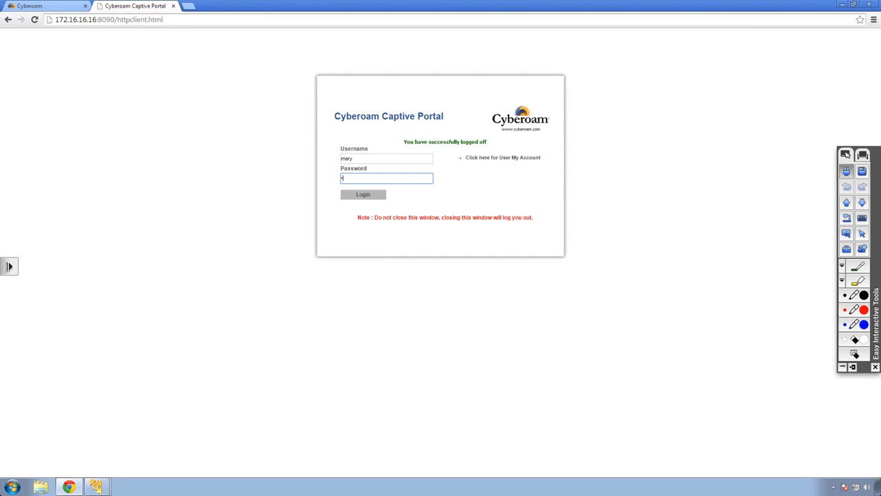
{"action": "key", "text": "Return"}
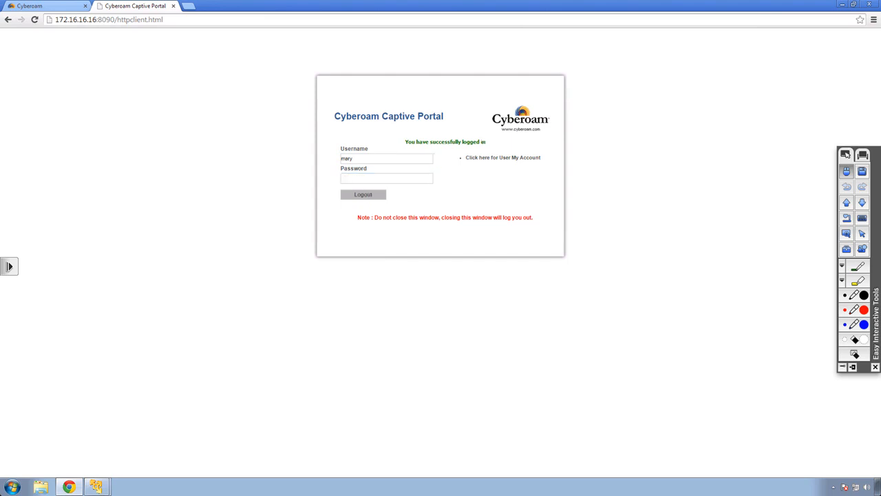
{"action": "left_click", "coordinate": [42, 6]}
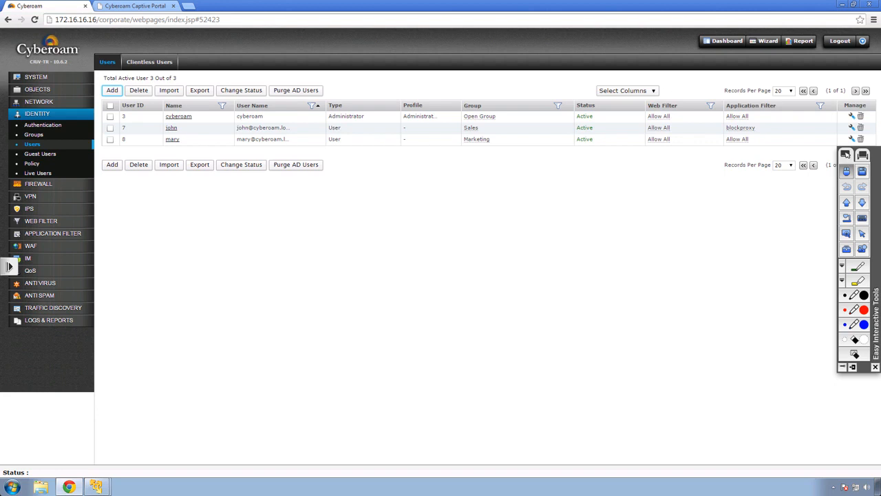
Verify the second user's domain and Marketing group, then check Live Users and authentication settings
{"action": "left_click_drag", "start_coordinate": [249, 140], "coordinate": [290, 139]}
{"action": "left_click", "coordinate": [291, 140]}
{"action": "left_click_drag", "start_coordinate": [495, 139], "coordinate": [464, 139]}
{"action": "left_click", "coordinate": [494, 186]}
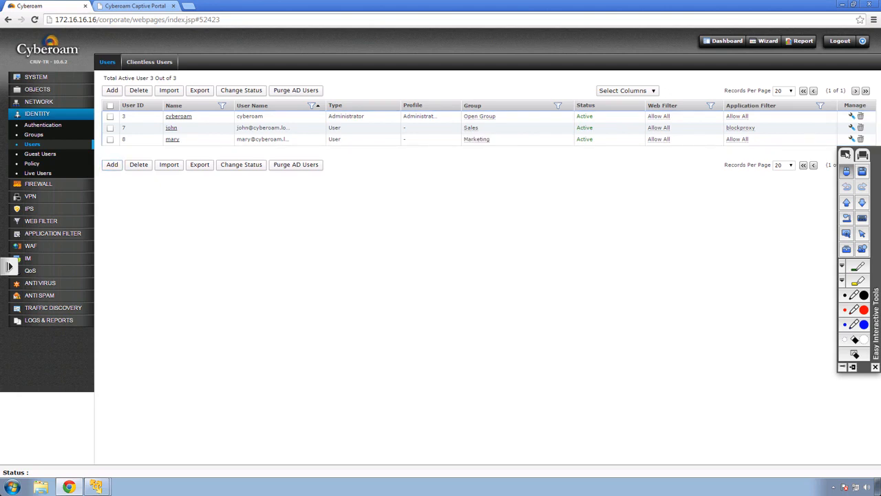
{"action": "left_click", "coordinate": [37, 173]}
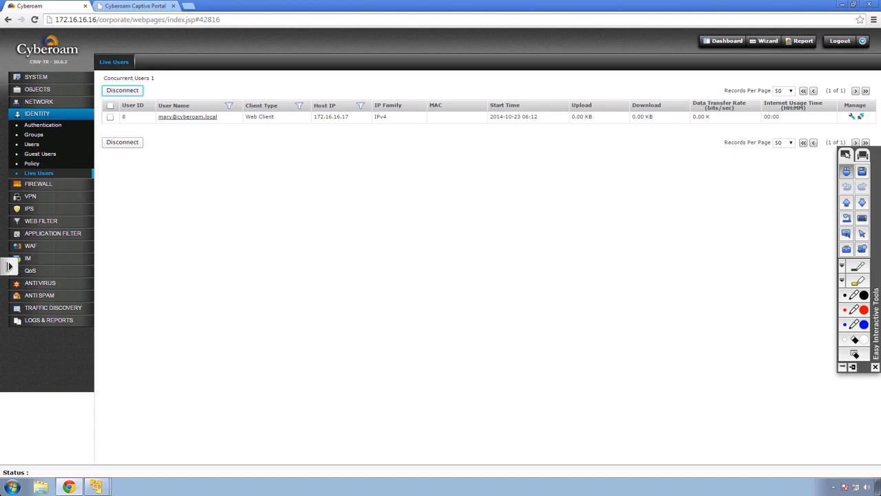
{"action": "left_click", "coordinate": [43, 125]}
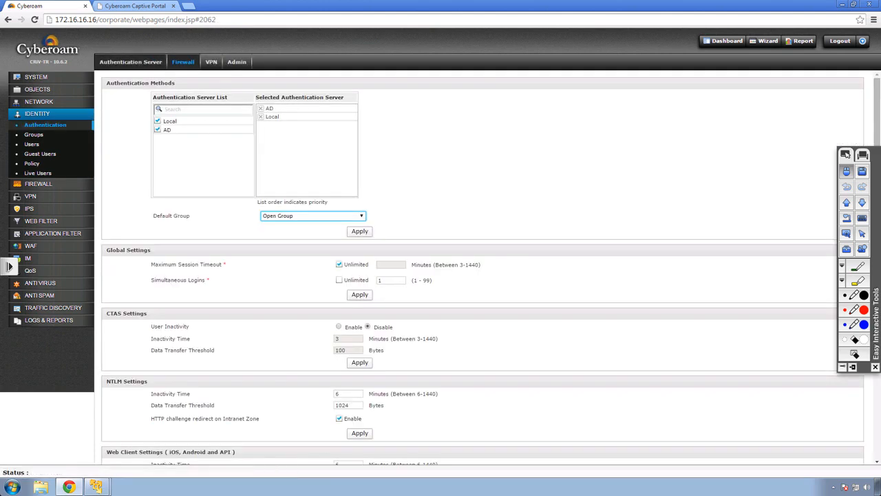
{"action": "left_click", "coordinate": [130, 62]}
Switch the 10.10.1.2 AD server's settings to Loose Integration, then close the dialog without saving
{"action": "left_click", "coordinate": [126, 109]}
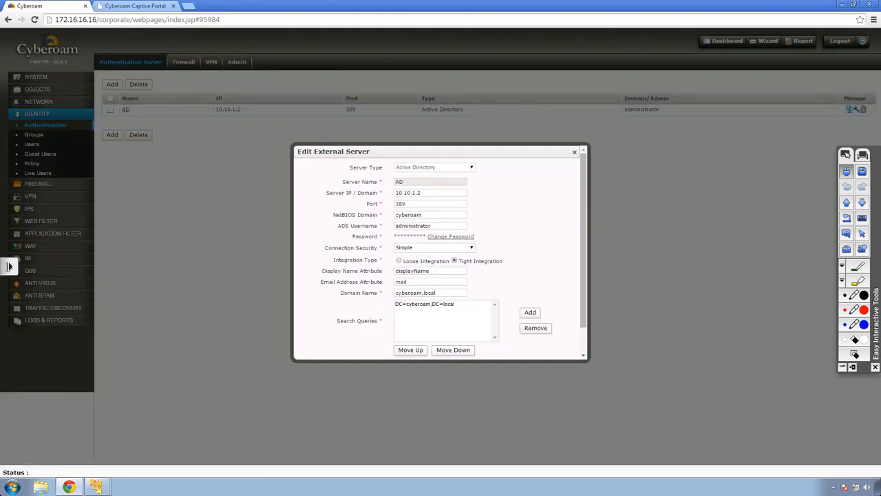
{"action": "left_click", "coordinate": [398, 260]}
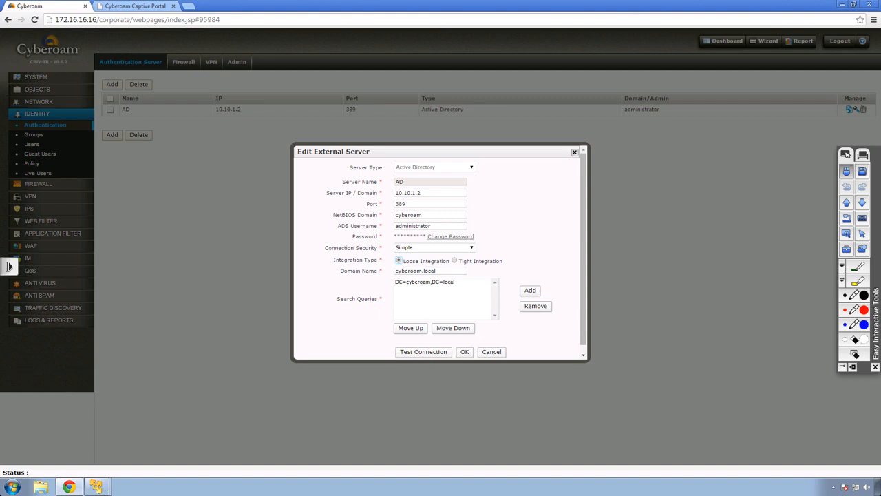
{"action": "left_click", "coordinate": [574, 152]}
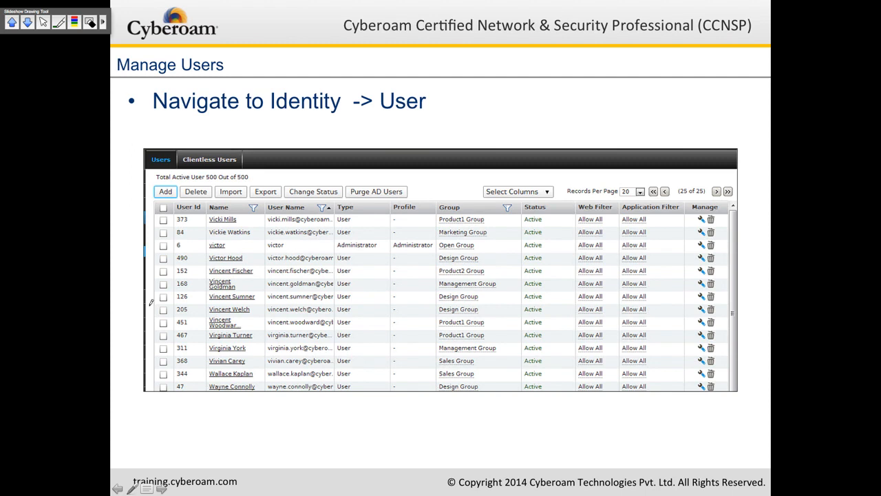
Circle the first user name and Purge AD Users on the Manage Users slide, then advance one slide
{"action": "mouse_move", "coordinate": [205, 217]}
{"action": "left_mouse_down"}
{"action": "mouse_move", "coordinate": [242, 214]}
{"action": "mouse_move", "coordinate": [205, 216]}
{"action": "left_mouse_up"}
{"action": "mouse_move", "coordinate": [353, 176]}
{"action": "left_mouse_down"}
{"action": "mouse_move", "coordinate": [417, 188]}
{"action": "mouse_move", "coordinate": [357, 194]}
{"action": "mouse_move", "coordinate": [346, 184]}
{"action": "mouse_move", "coordinate": [371, 172]}
{"action": "left_mouse_up"}
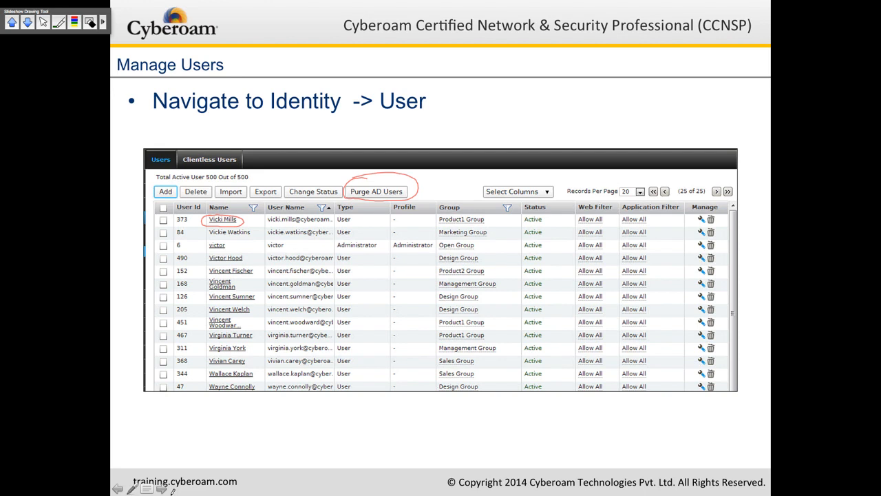
{"action": "key", "text": "Escape"}
{"action": "left_click", "coordinate": [344, 457]}
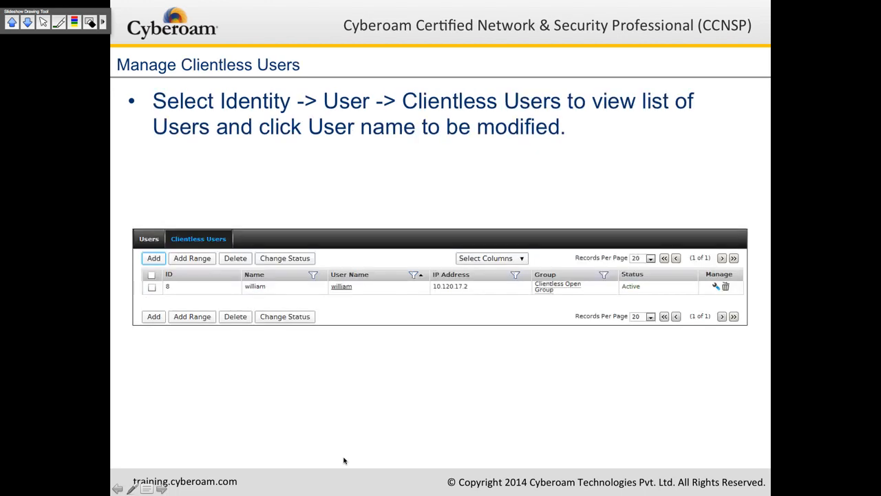